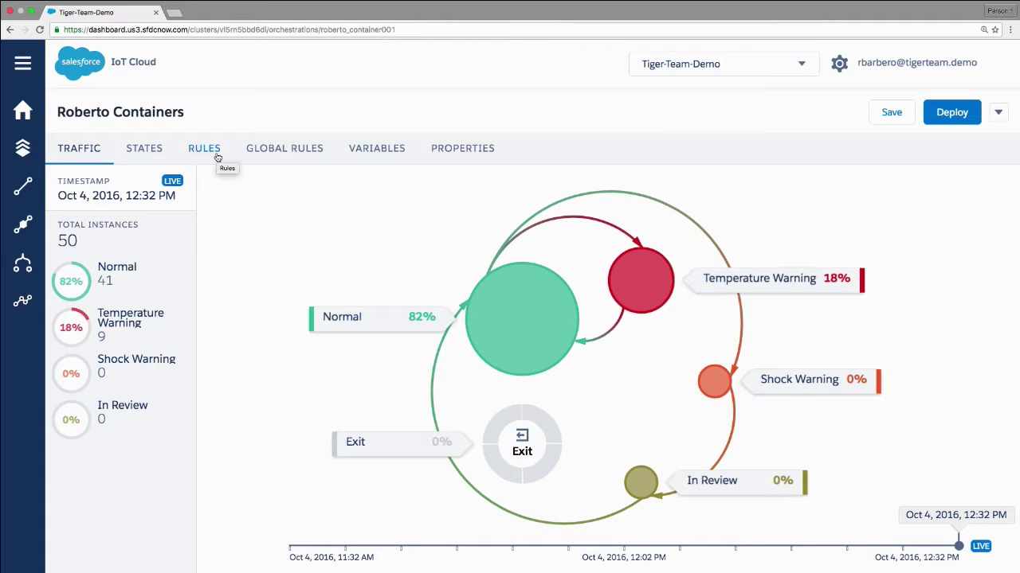
# Add a state named "Humidity warning" to the rules of the Roberto Containers orchestration
pyautogui.click(213, 153)
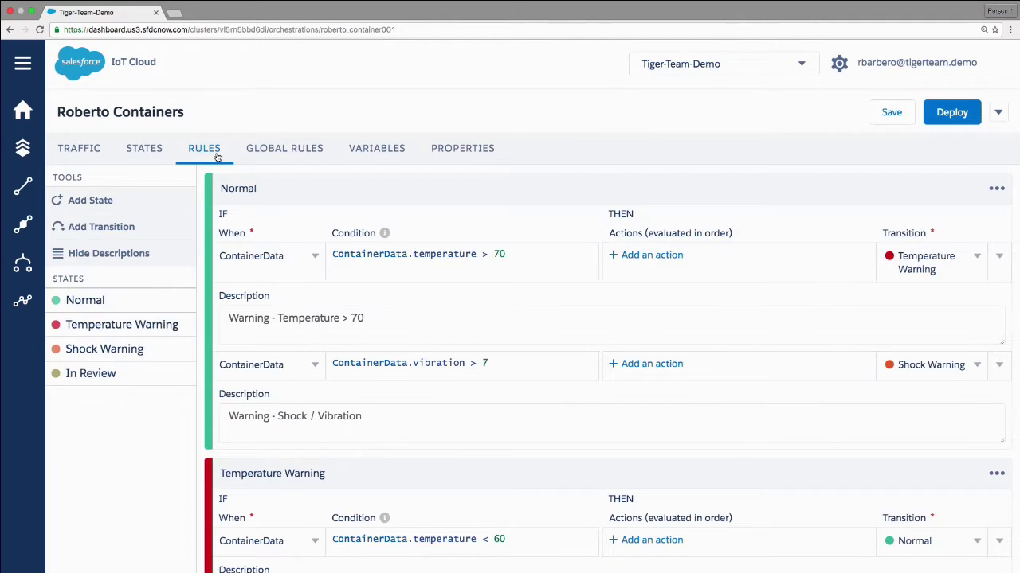
pyautogui.click(138, 202)
pyautogui.click(131, 244)
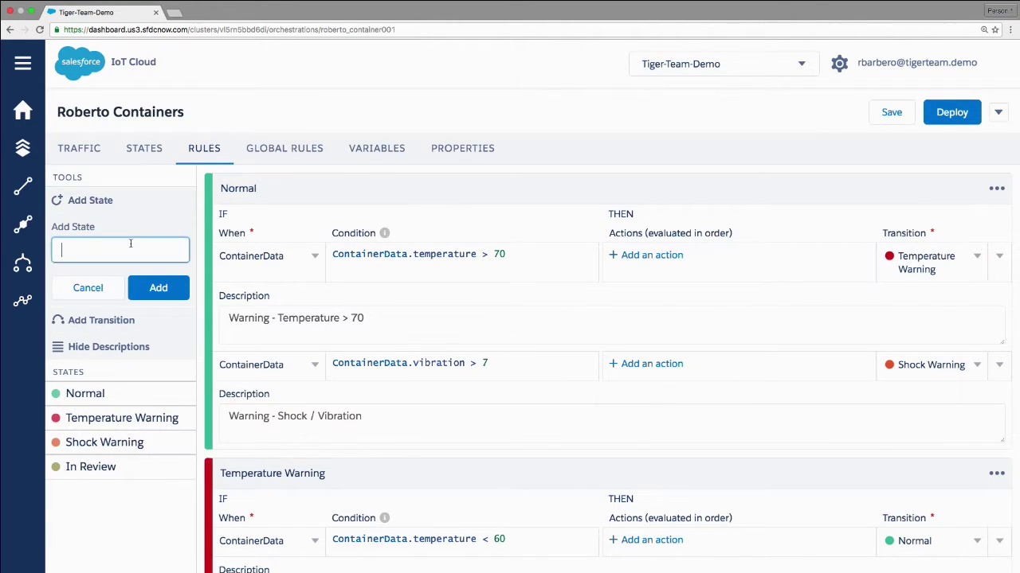
pyautogui.write('Humidity warning')
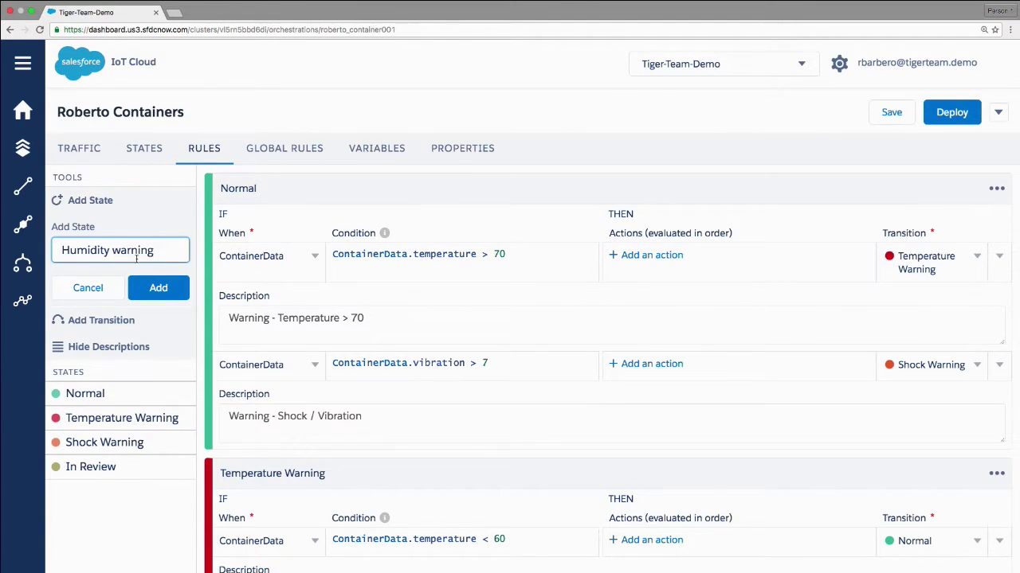
pyautogui.click(148, 286)
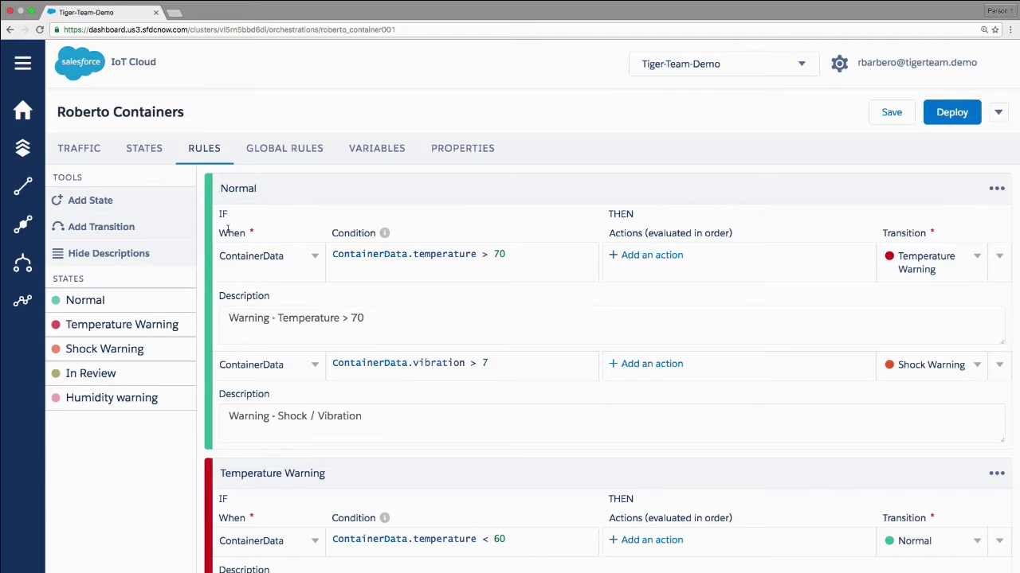
# Hide the description fields of the rules in all states
pyautogui.scroll(-10, 310, 255)
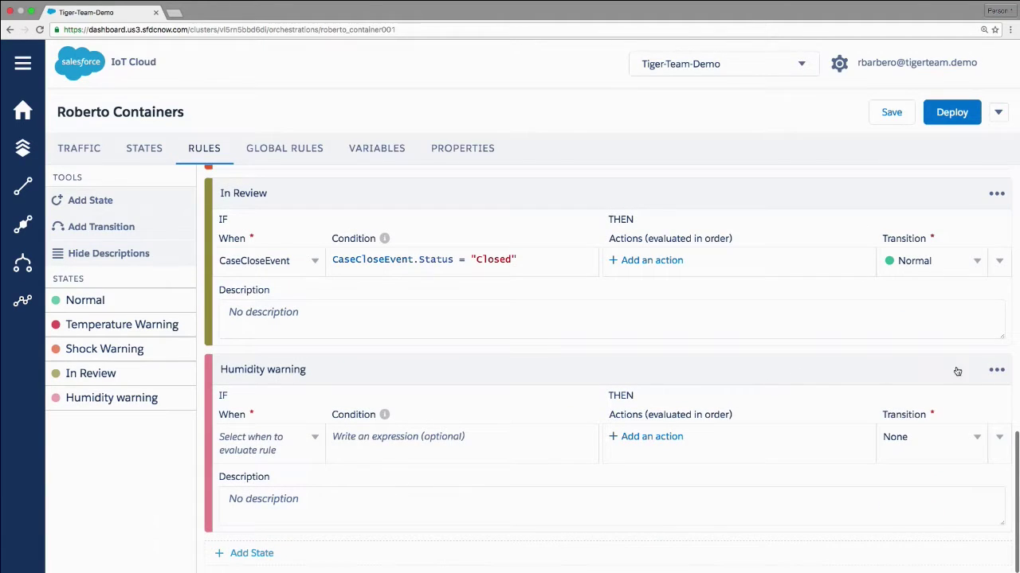
pyautogui.click(996, 370)
pyautogui.scroll(6, 874, 336)
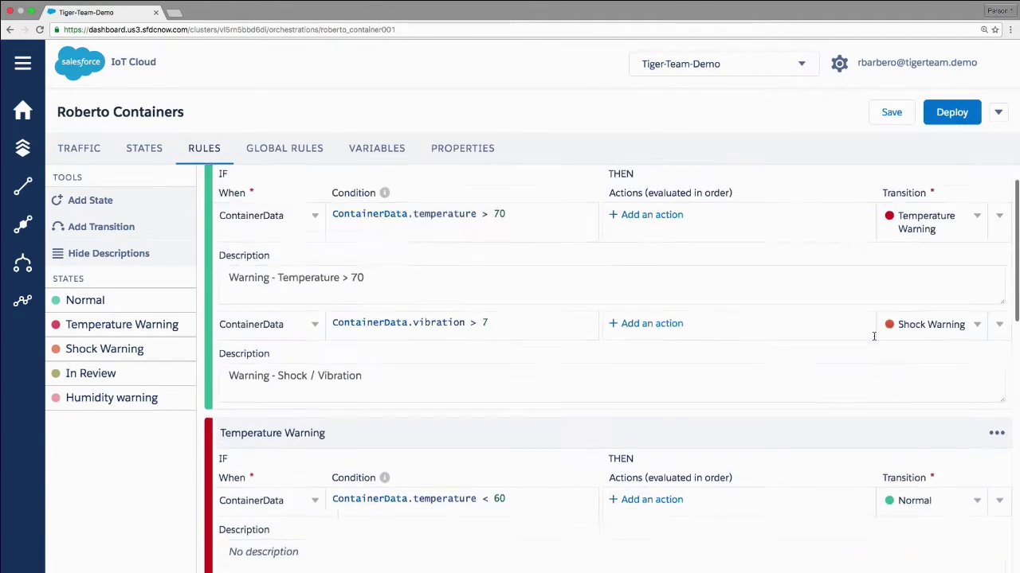
pyautogui.scroll(2, 873, 336)
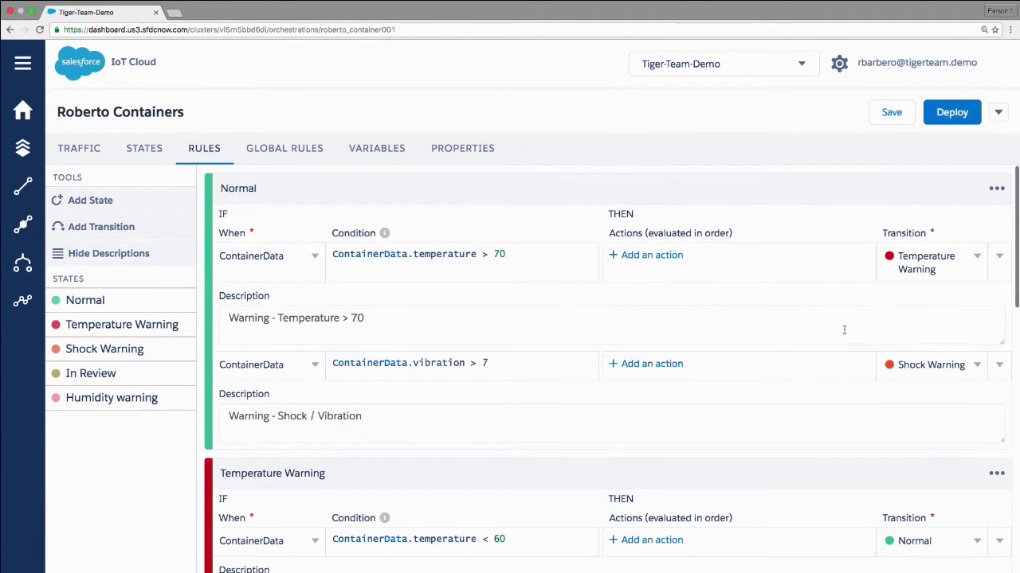
pyautogui.click(141, 256)
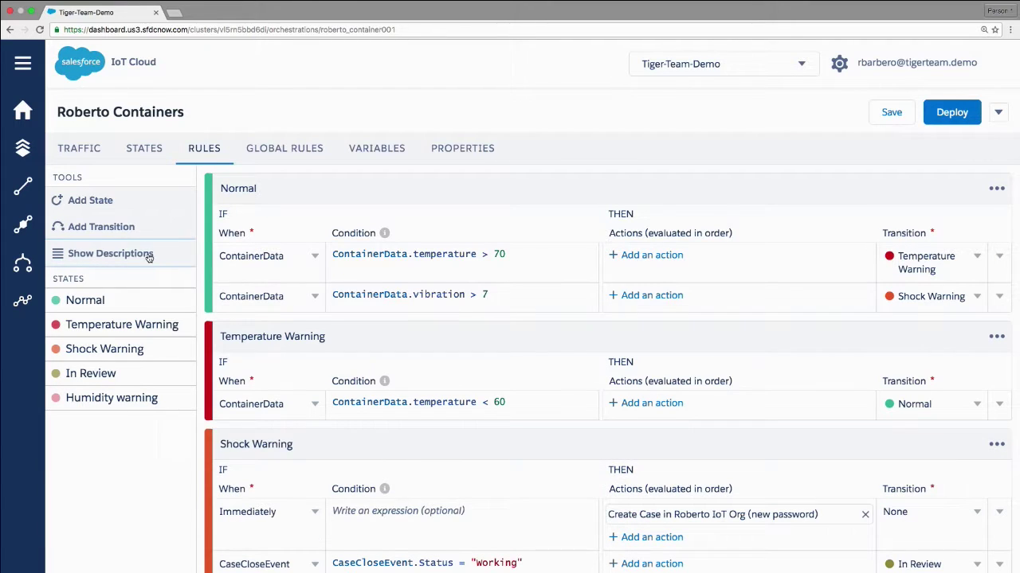
# Add a rule to the Normal state and have it evaluated on the ContainerData event
pyautogui.click(997, 189)
pyautogui.click(942, 251)
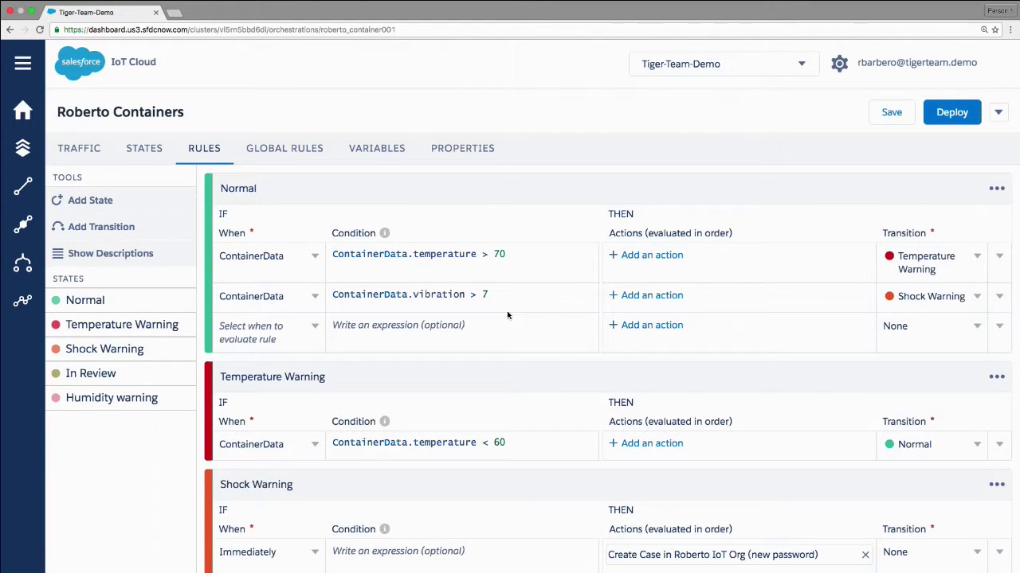
pyautogui.click(308, 327)
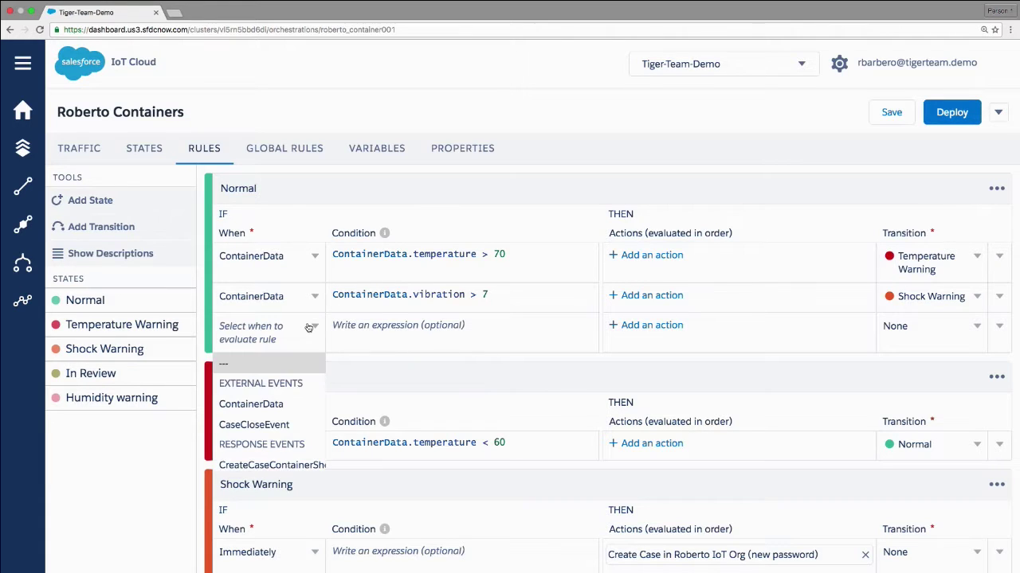
pyautogui.click(271, 408)
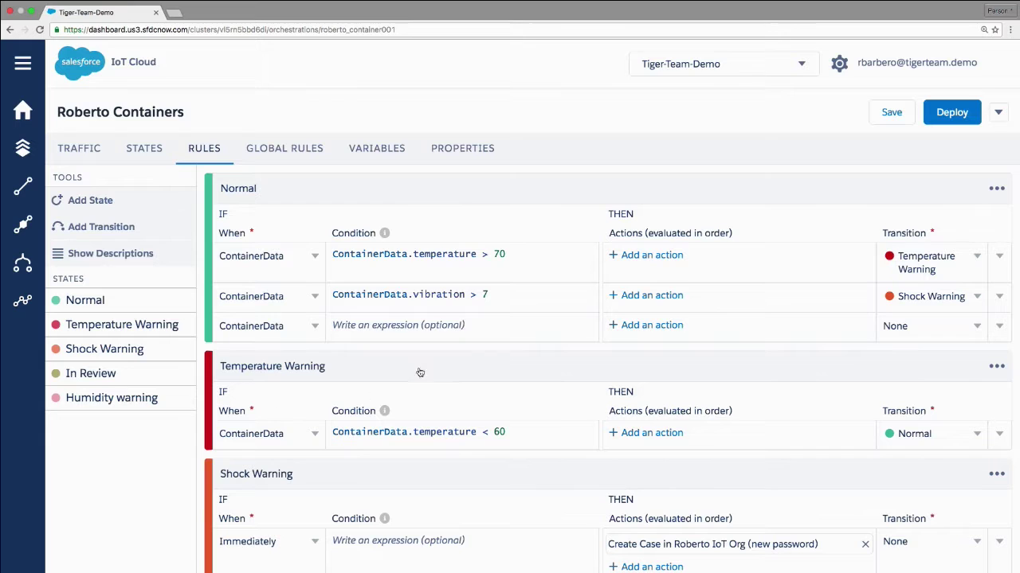
# Give the new Normal rule the condition ContainerData.humidity > 60 and a transition to Humidity warning
pyautogui.click(367, 327)
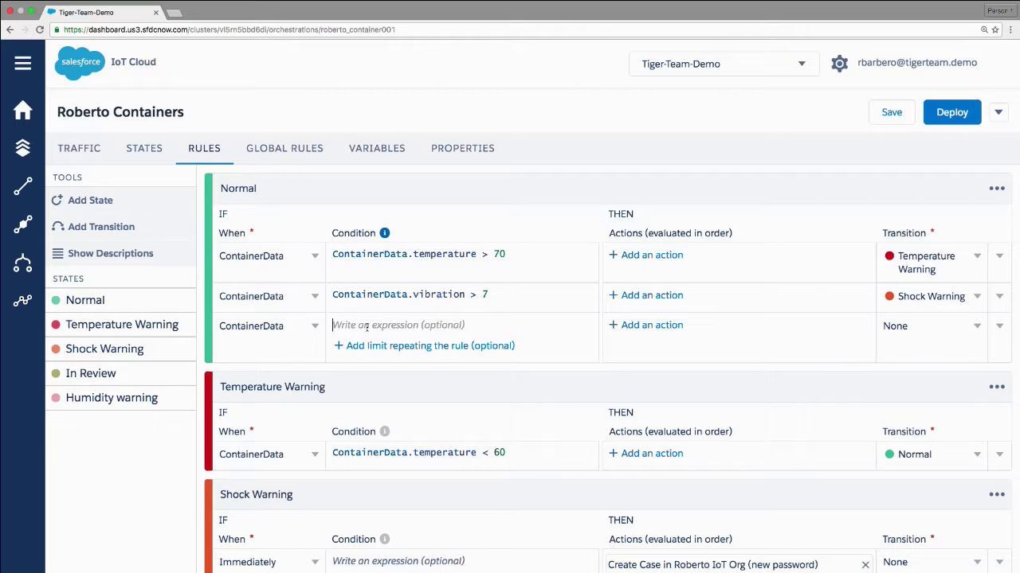
pyautogui.write('Con')
pyautogui.press('Return')
pyautogui.write('.h')
pyautogui.press('Return')
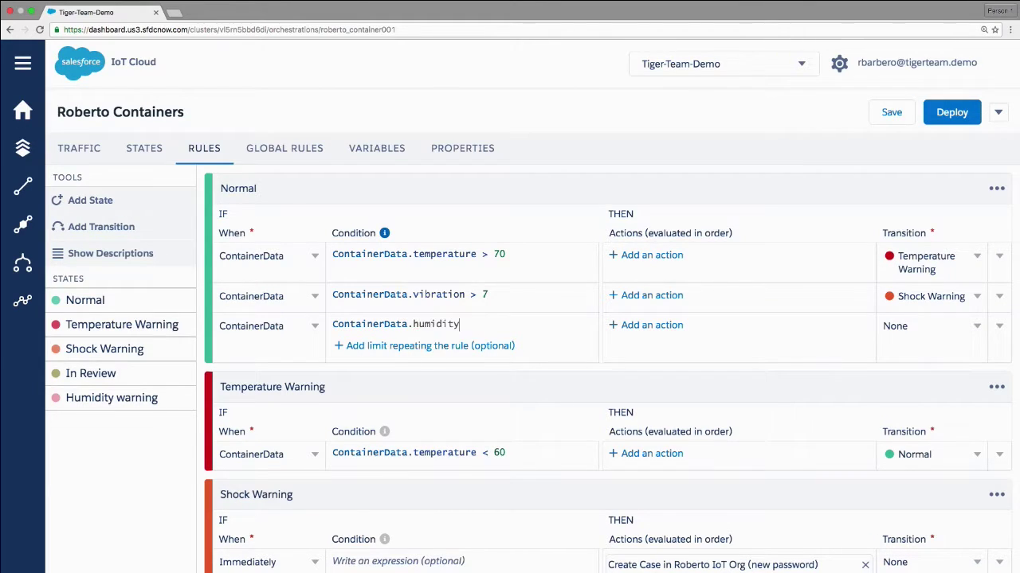
pyautogui.write('> 60')
pyautogui.click(978, 328)
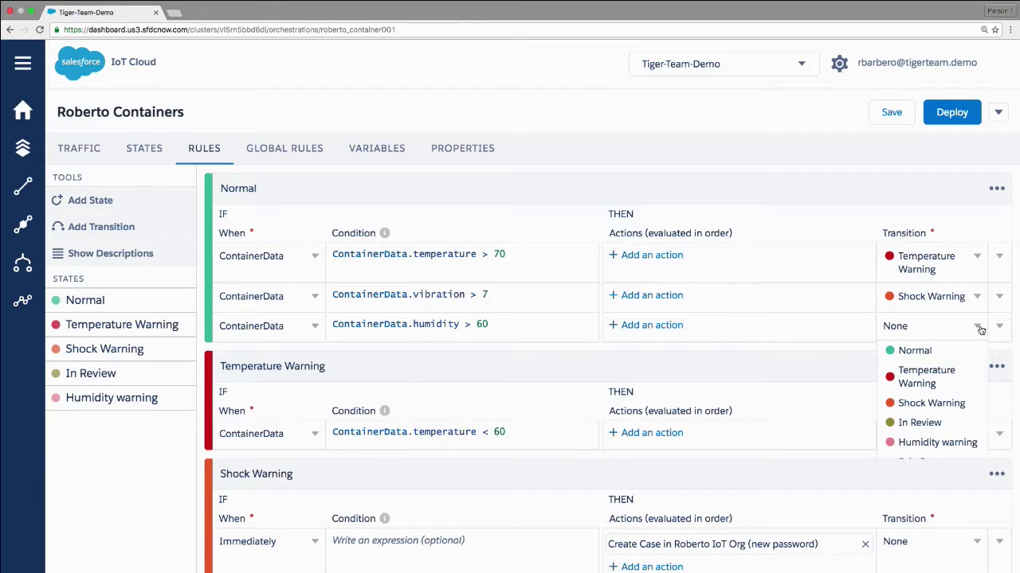
pyautogui.click(924, 443)
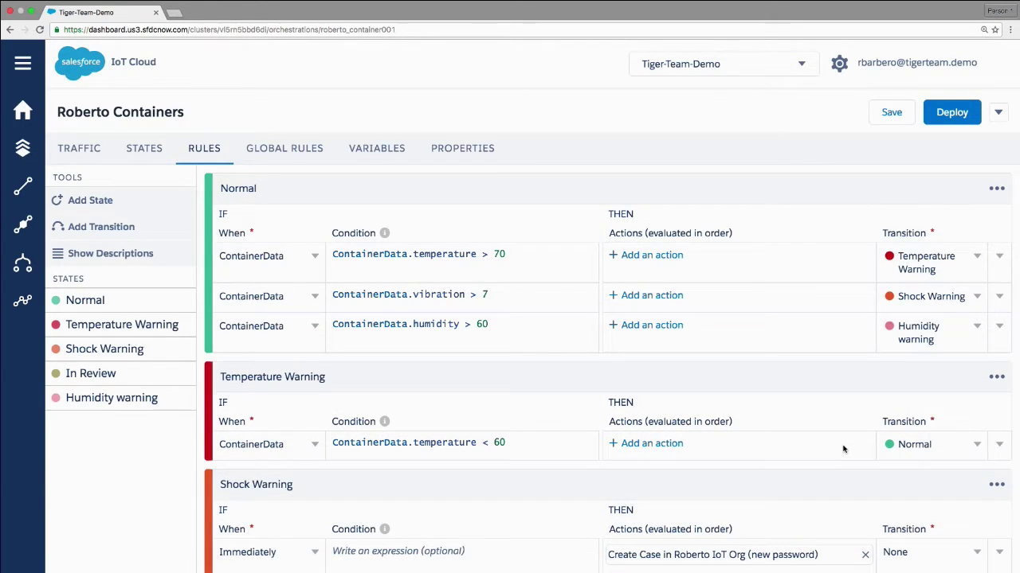
# Set the empty rule of the Humidity warning state to be evaluated on the ContainerData event
pyautogui.scroll(-8, 842, 446)
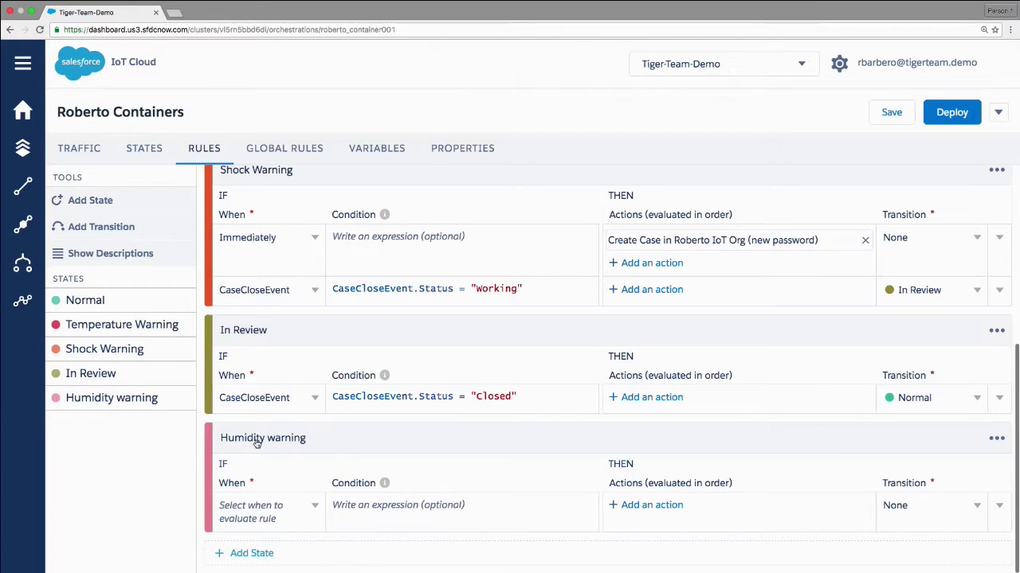
pyautogui.click(315, 506)
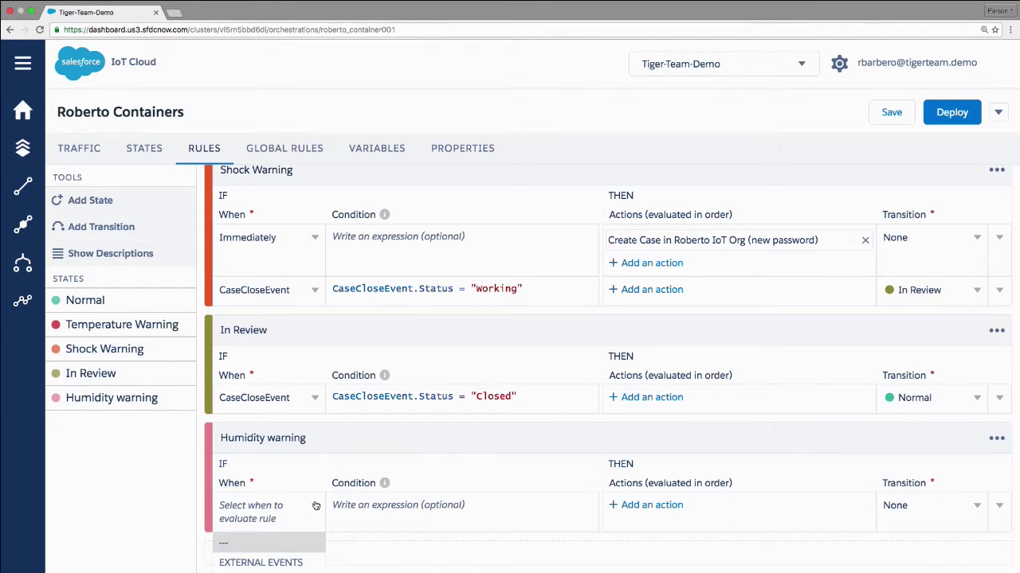
pyautogui.scroll(-5, 294, 524)
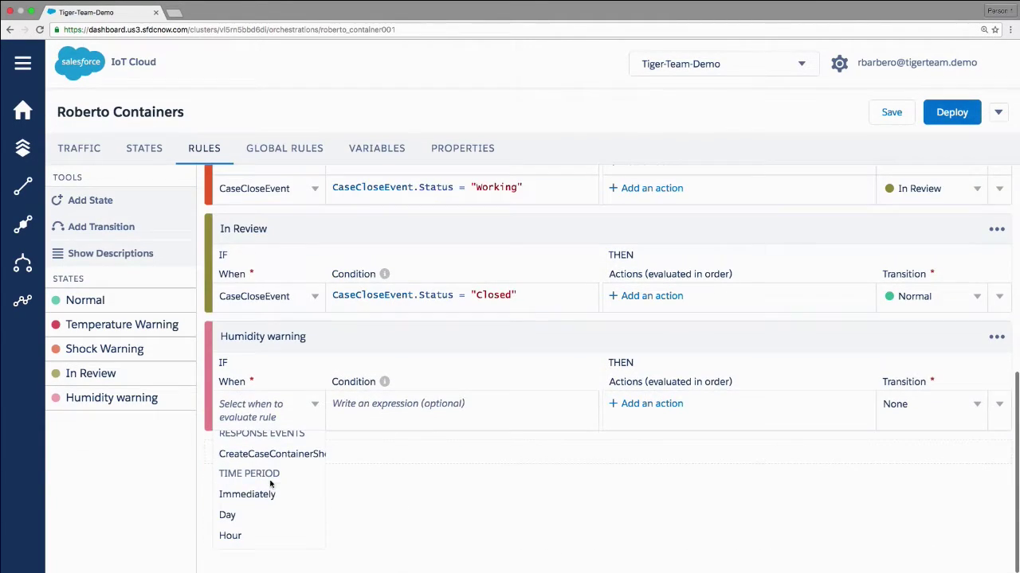
pyautogui.scroll(3, 274, 484)
pyautogui.click(262, 466)
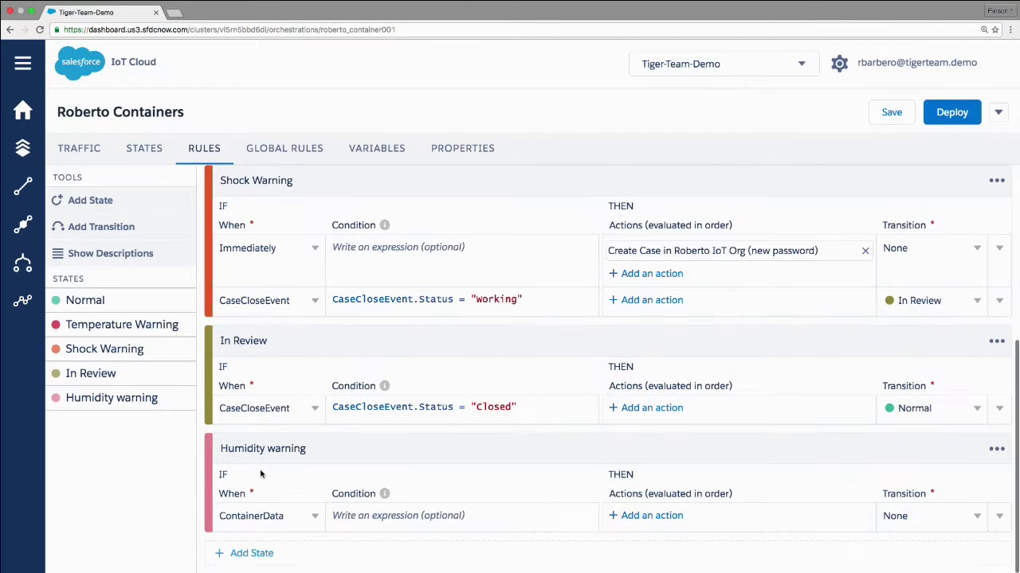
# Give the Humidity warning rule the condition ContainerData.humidity < 40 and a transition to Normal
pyautogui.click(364, 511)
pyautogui.write('cont')
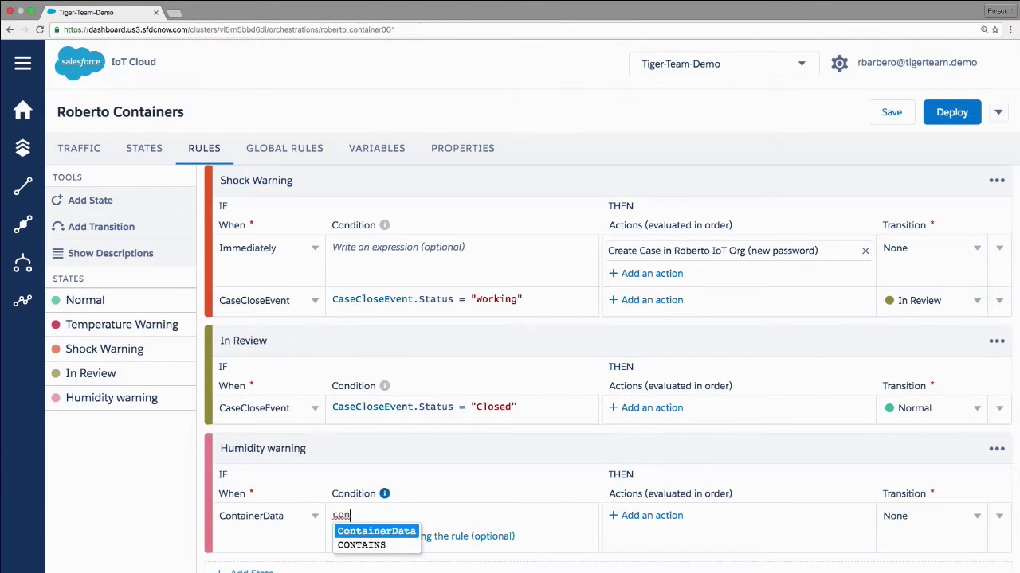
pyautogui.press('Return')
pyautogui.write('.h')
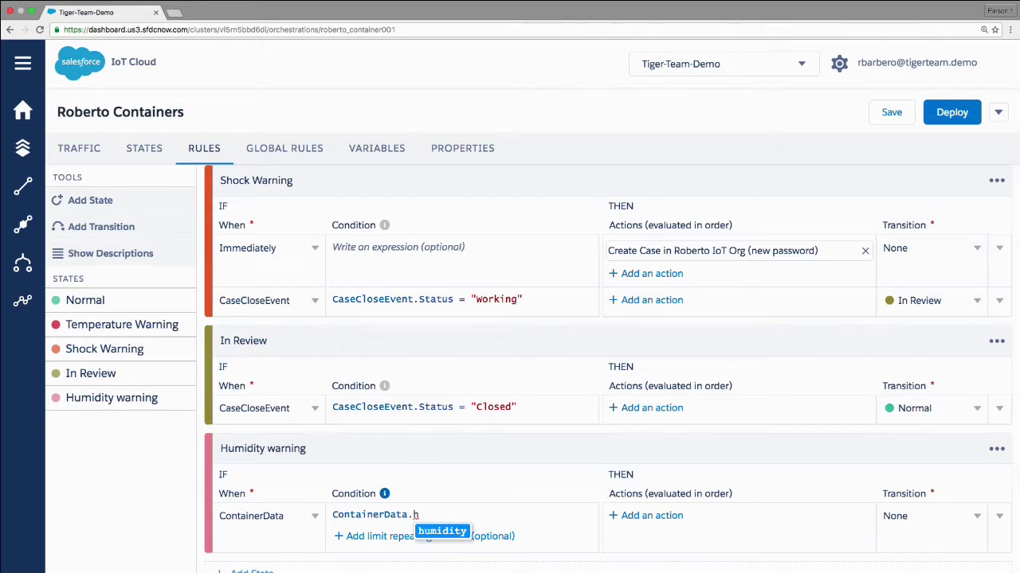
pyautogui.press('Return')
pyautogui.write('< 40')
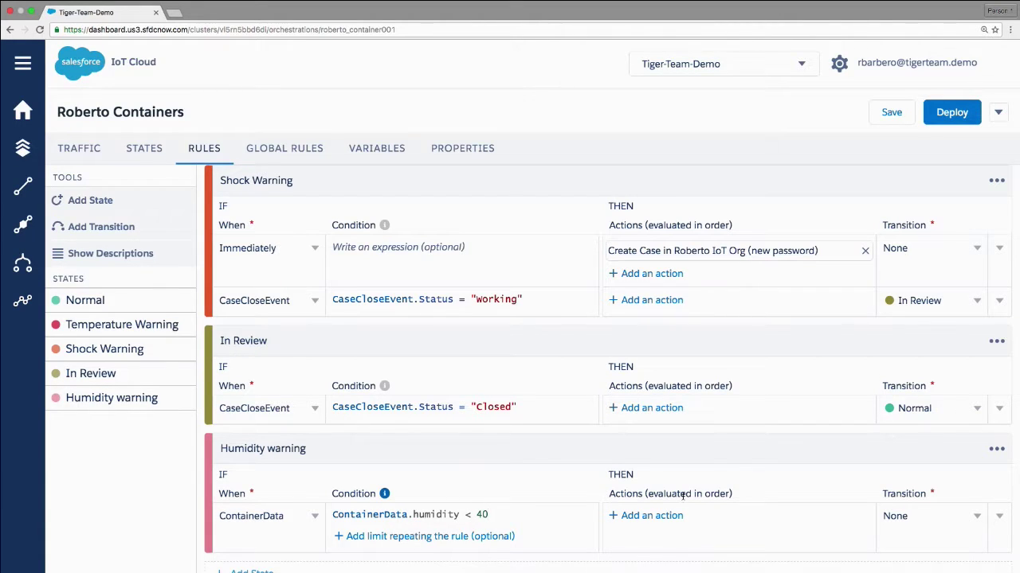
pyautogui.click(978, 518)
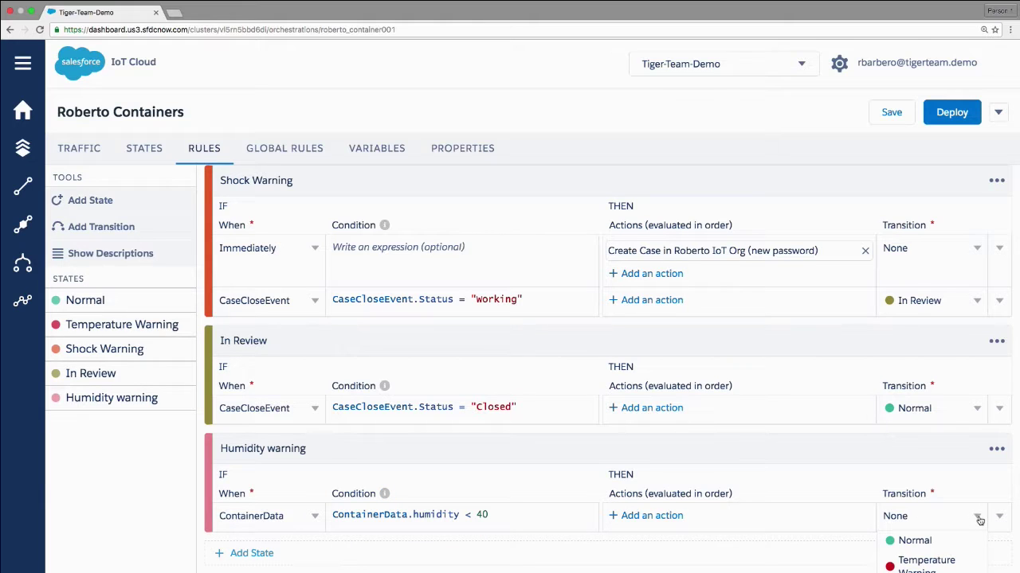
pyautogui.click(941, 539)
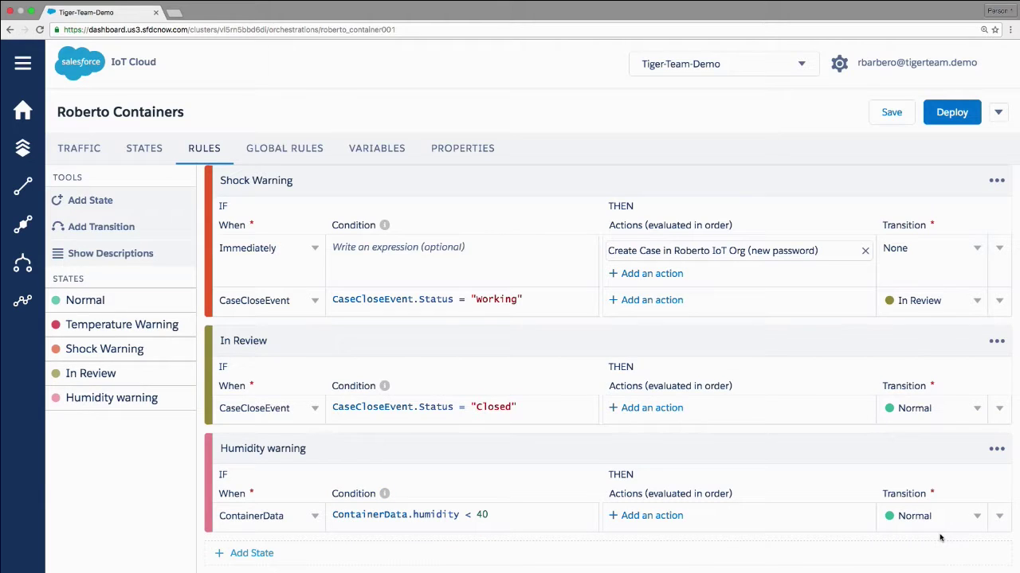
# Save and deploy the orchestration to production with all existing instances deleted, and open its traffic view
pyautogui.click(891, 117)
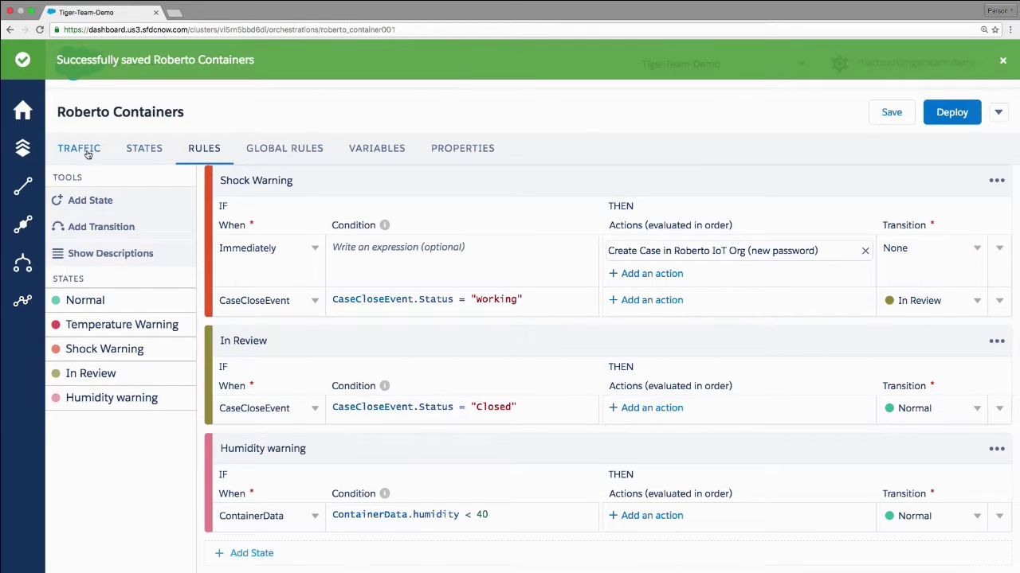
pyautogui.click(938, 114)
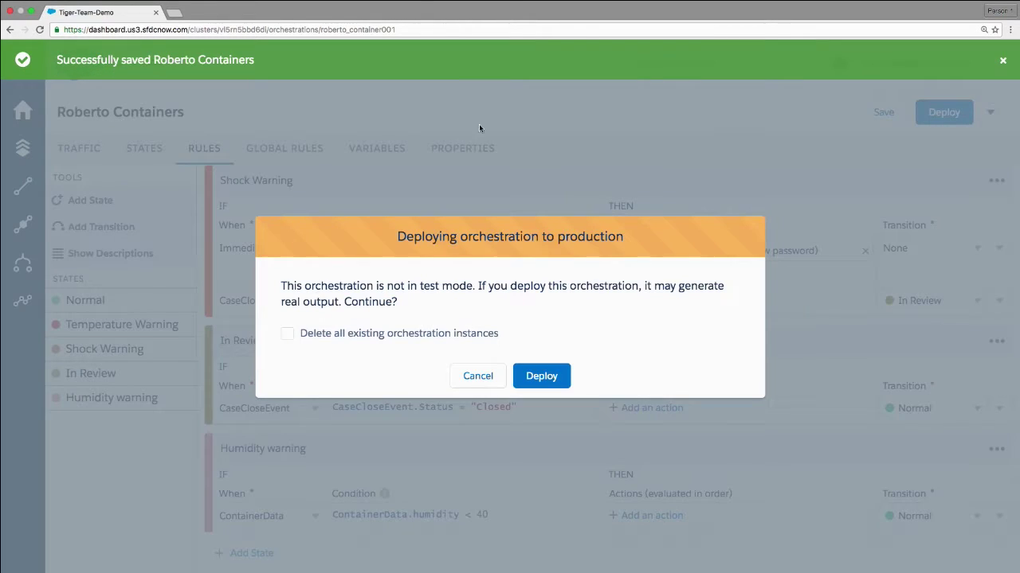
pyautogui.click(384, 339)
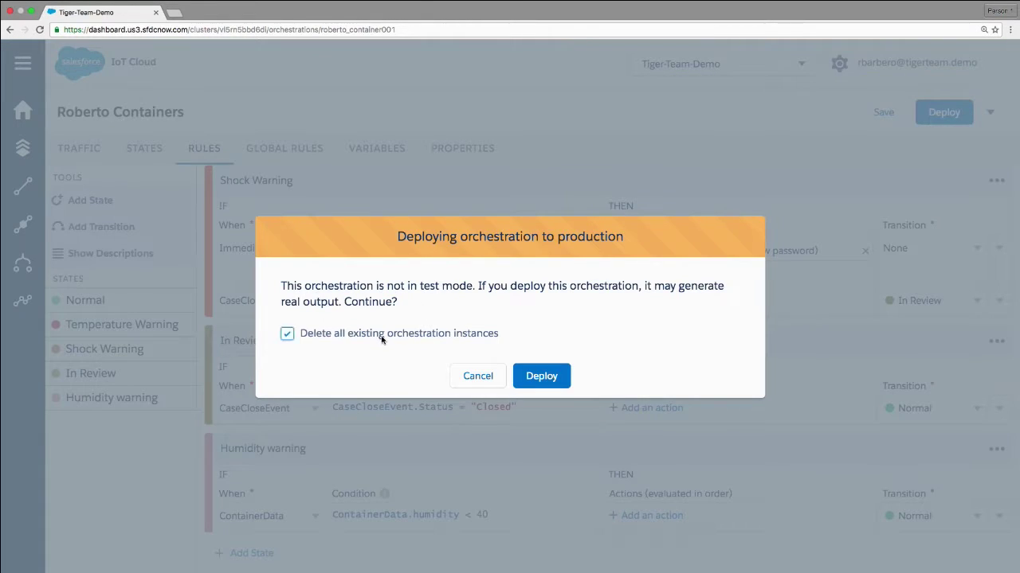
pyautogui.click(542, 376)
pyautogui.click(90, 153)
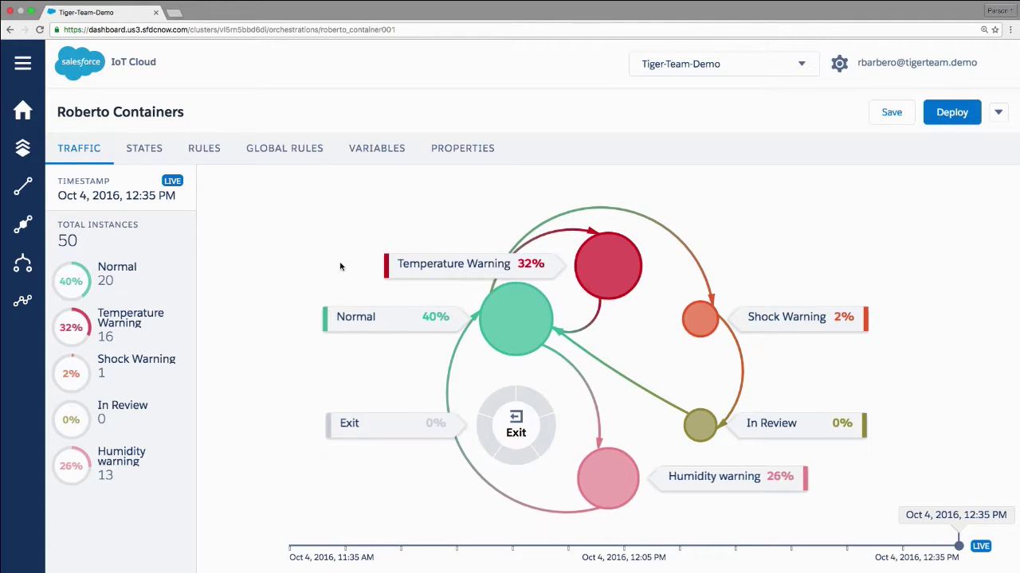
# Switch to the Salesforce All Open Cases window and open the container shock alert case from the refreshed list
pyautogui.moveTo(158, 20)
pyautogui.click(271, 7)
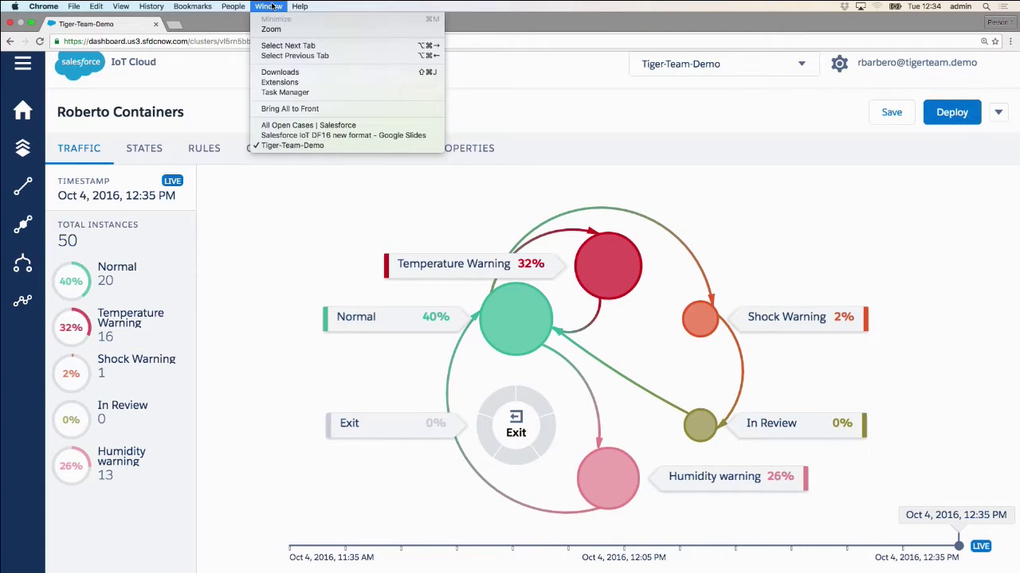
pyautogui.click(276, 125)
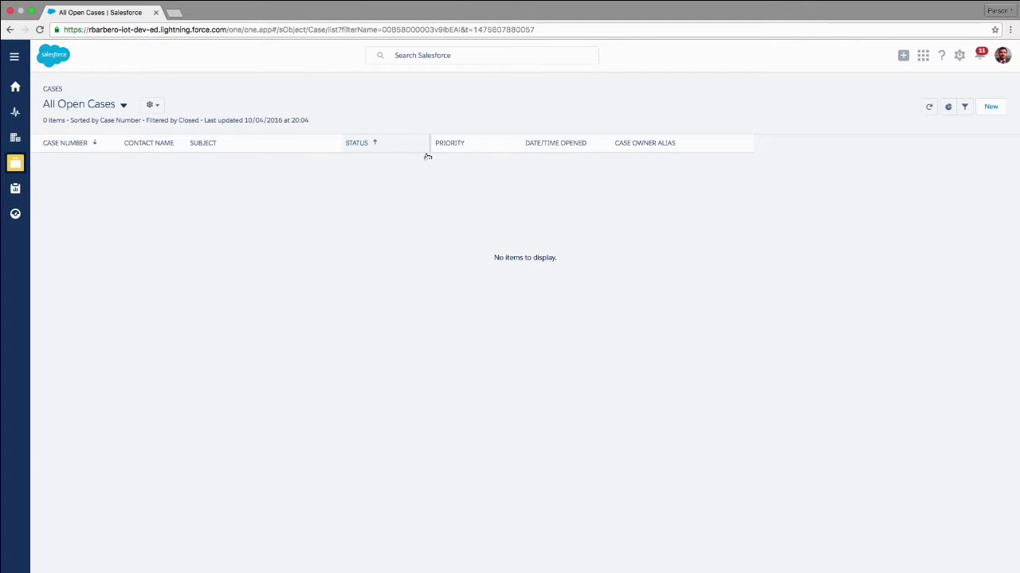
pyautogui.click(927, 107)
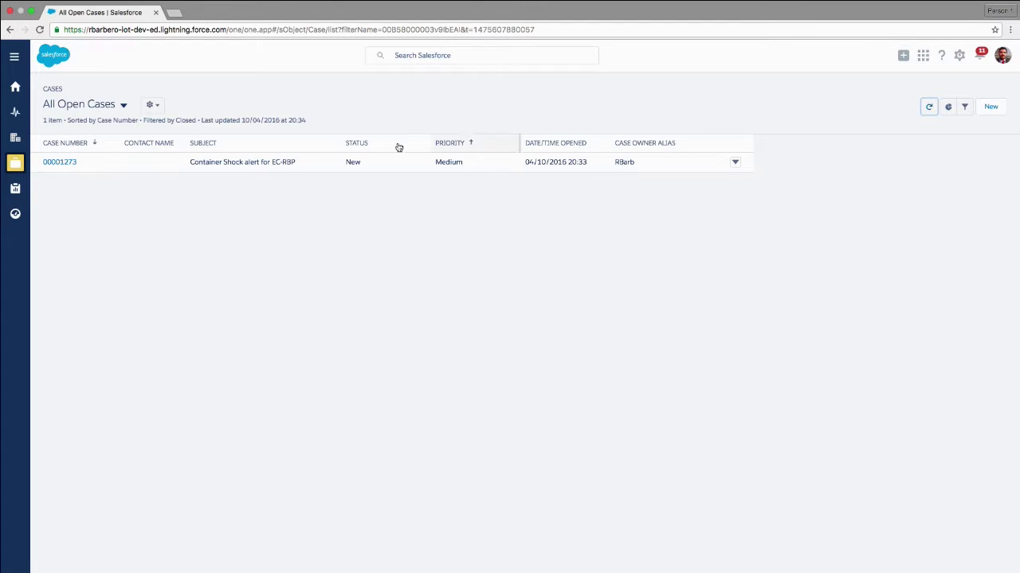
pyautogui.click(72, 162)
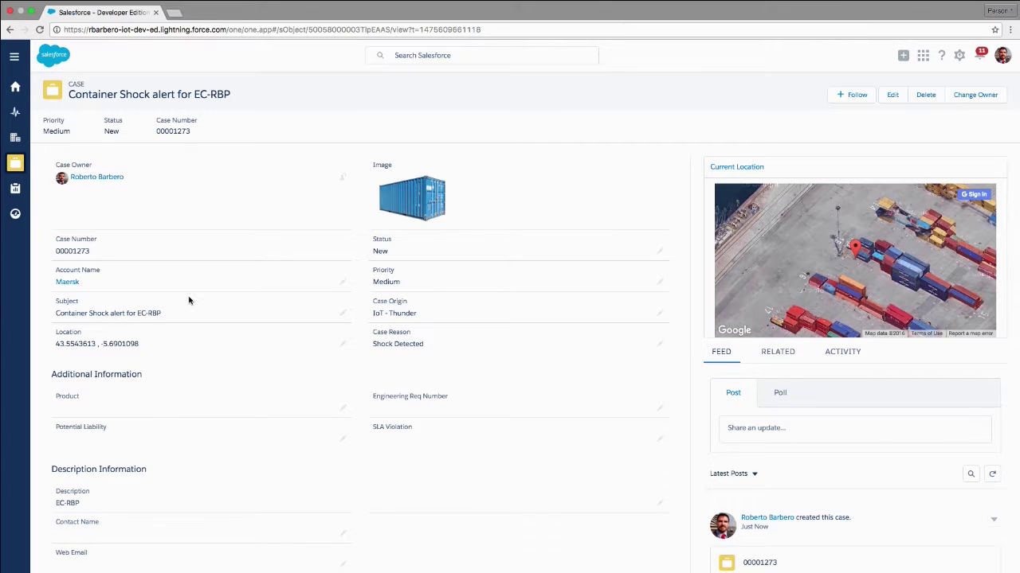
# Set the shock alert case's status to Working and save the record
pyautogui.click(659, 251)
pyautogui.click(650, 257)
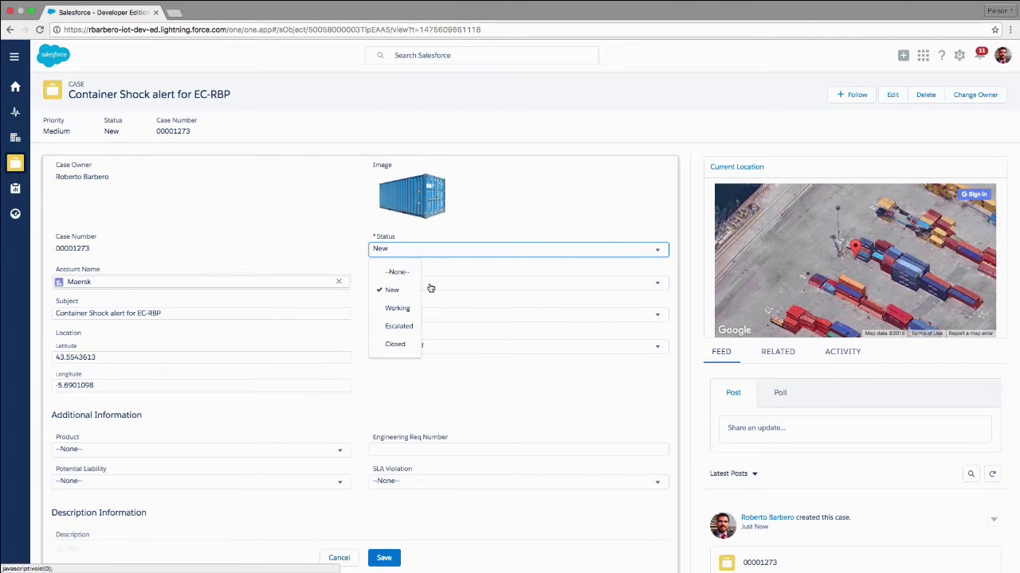
pyautogui.click(402, 309)
pyautogui.click(384, 559)
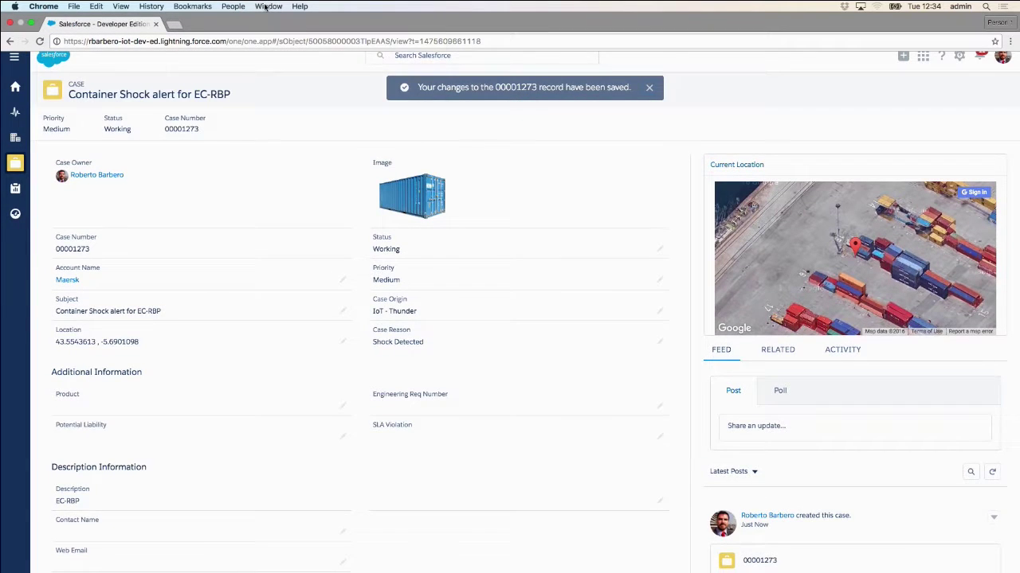
# Switch to the IoT Cloud Tiger-Team-Demo window and examine how the Roberto Containers instances are distributed across the states
pyautogui.click(268, 6)
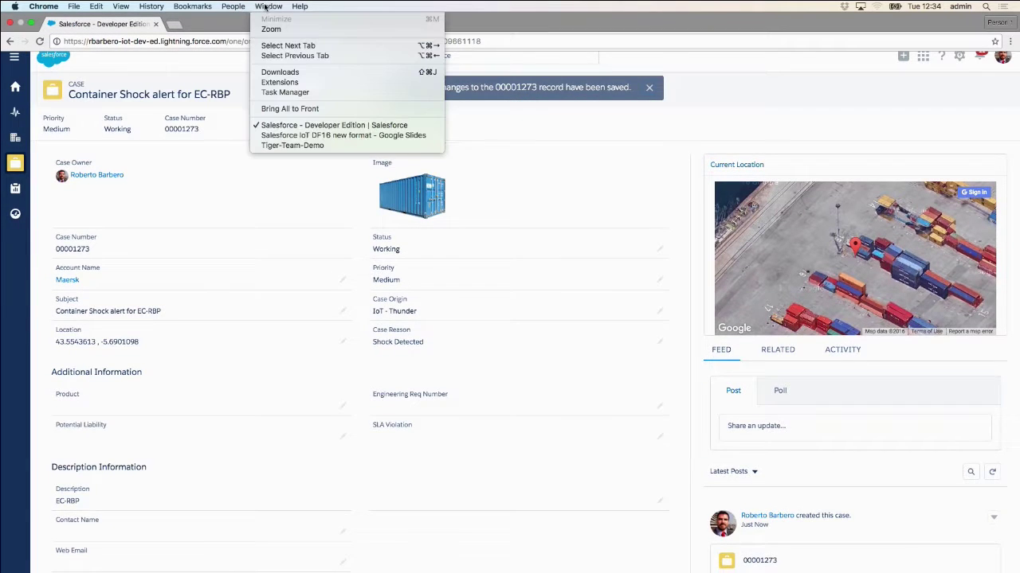
pyautogui.click(290, 125)
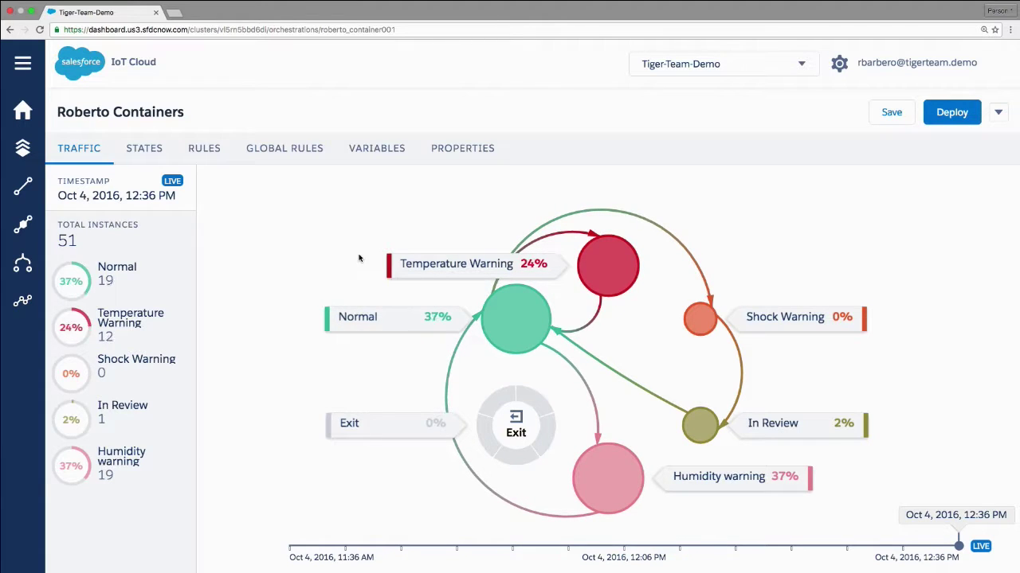
# Switch back to the Salesforce window, set the container shock alert case's status to Closed, and save the record
pyautogui.moveTo(330, 5)
pyautogui.click(273, 7)
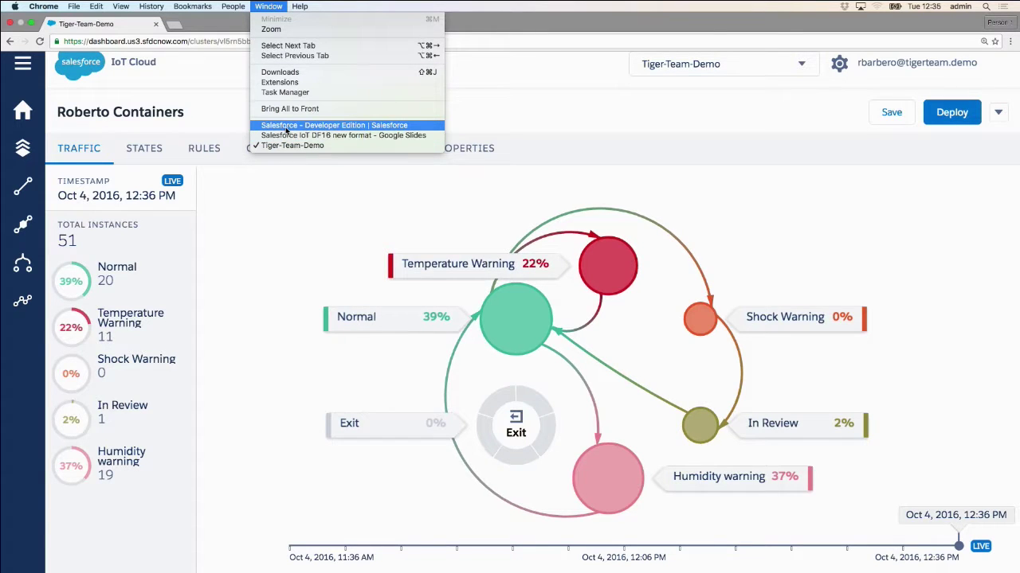
pyautogui.click(484, 253)
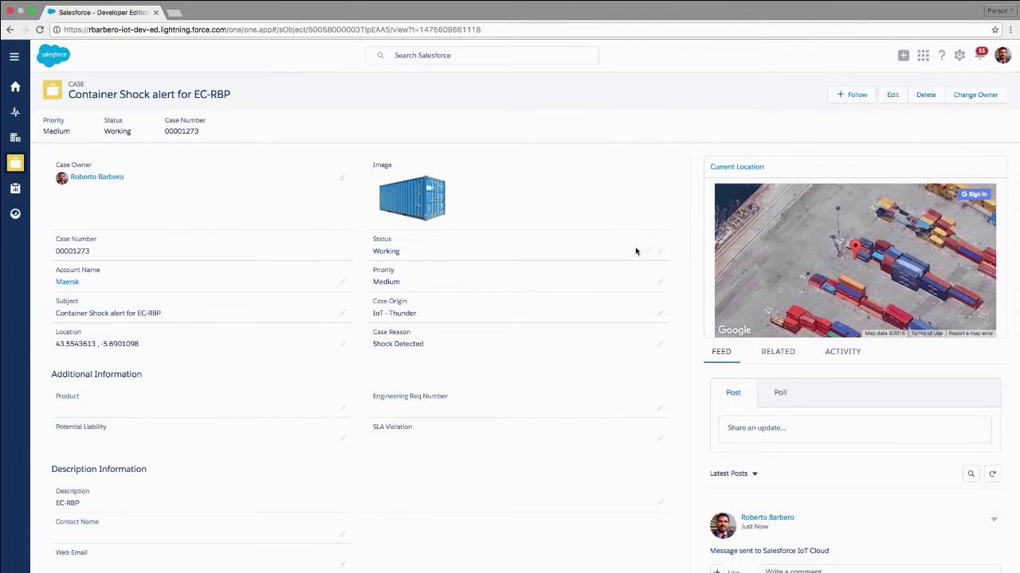
pyautogui.click(660, 253)
pyautogui.click(434, 253)
pyautogui.click(403, 344)
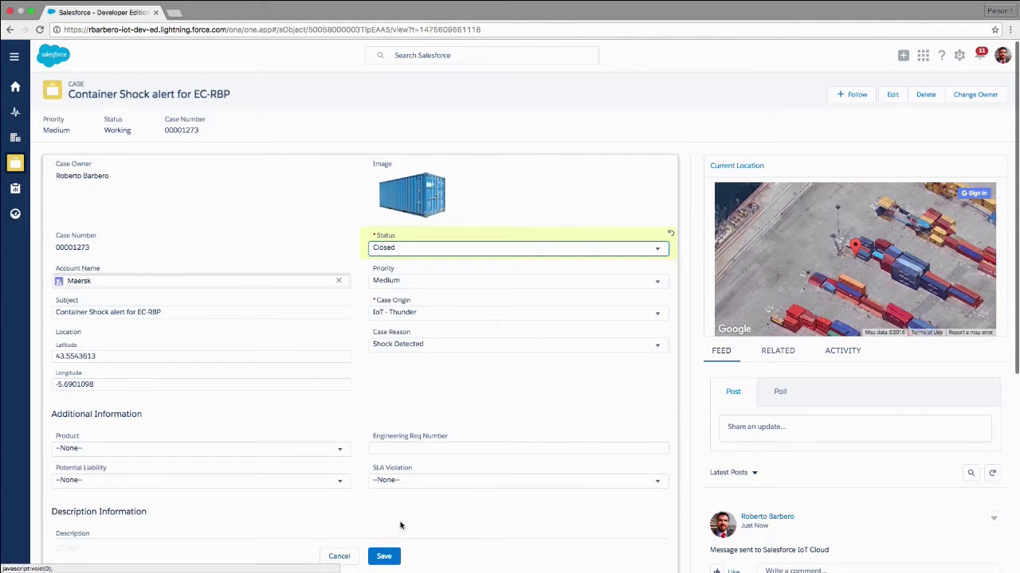
pyautogui.click(384, 556)
# Switch to the IoT Cloud Tiger-Team-Demo window and open the traffic view of the Roberto Hirebotics orchestration
pyautogui.click(268, 6)
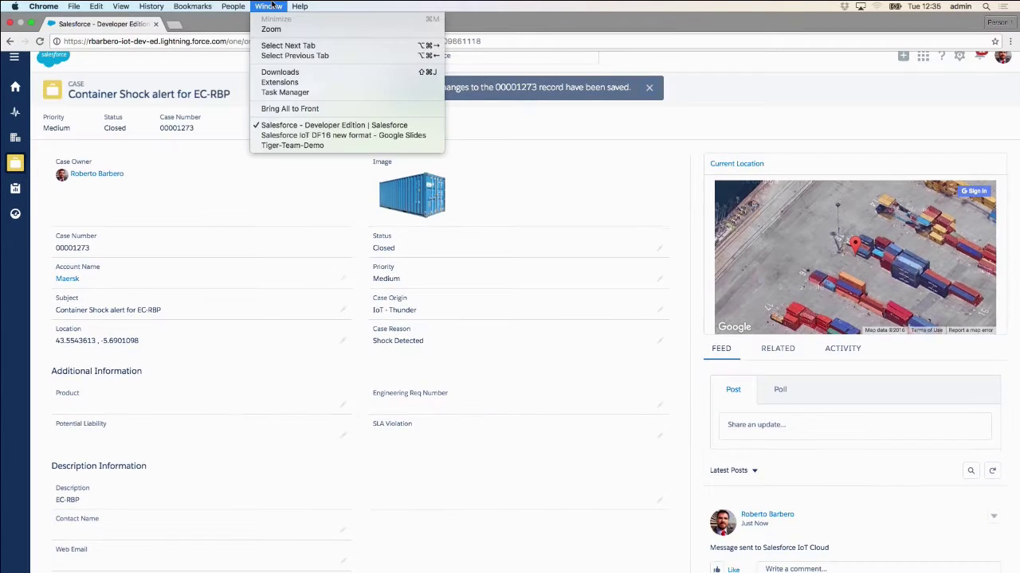
pyautogui.click(296, 146)
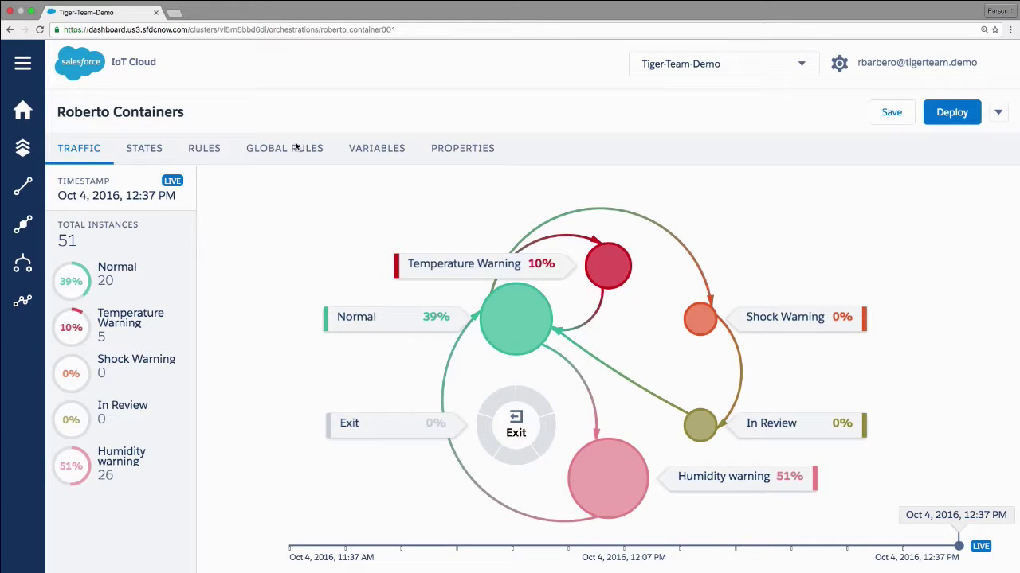
pyautogui.click(22, 301)
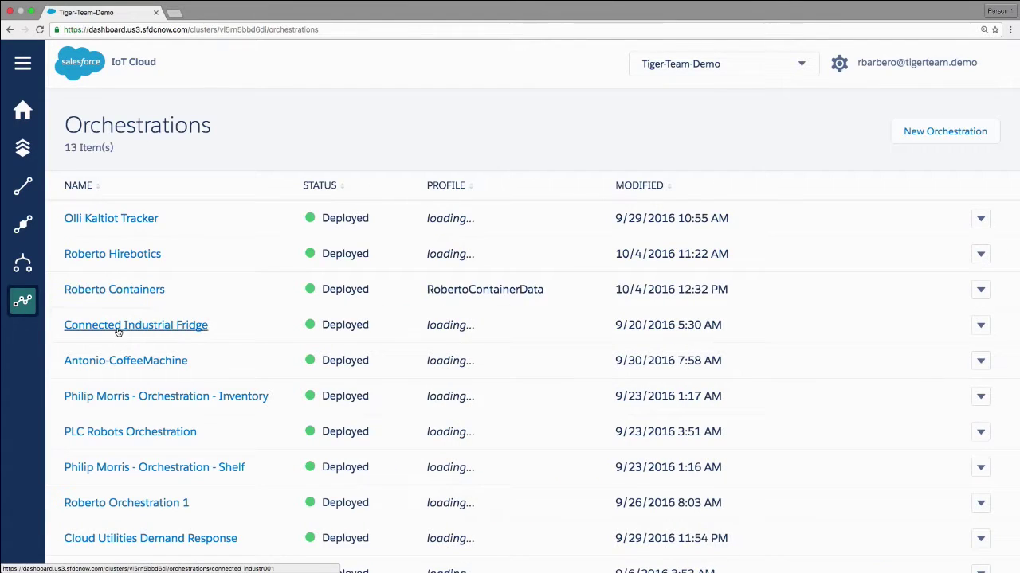
pyautogui.scroll(-1, 101, 325)
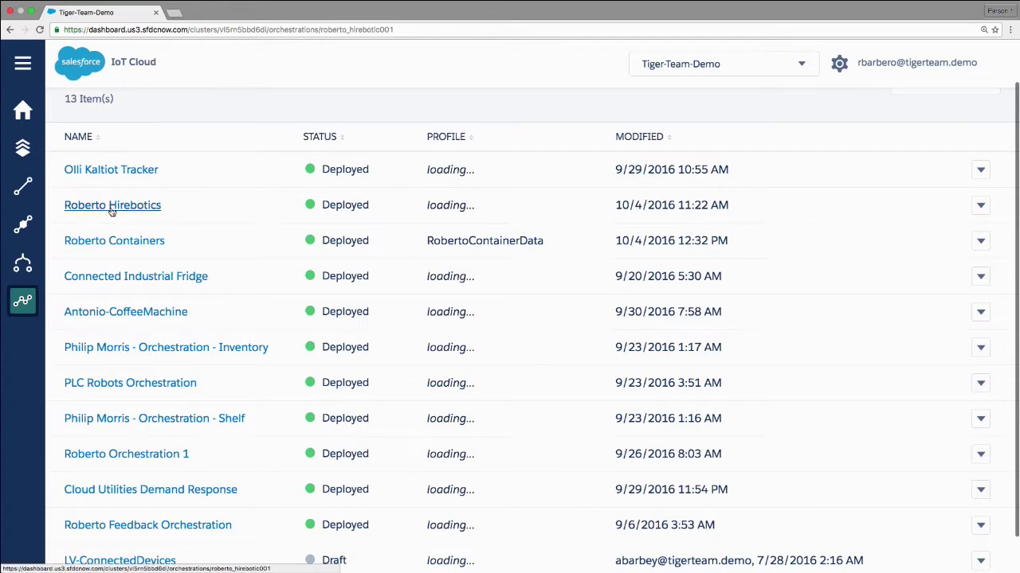
pyautogui.click(112, 205)
pyautogui.click(86, 154)
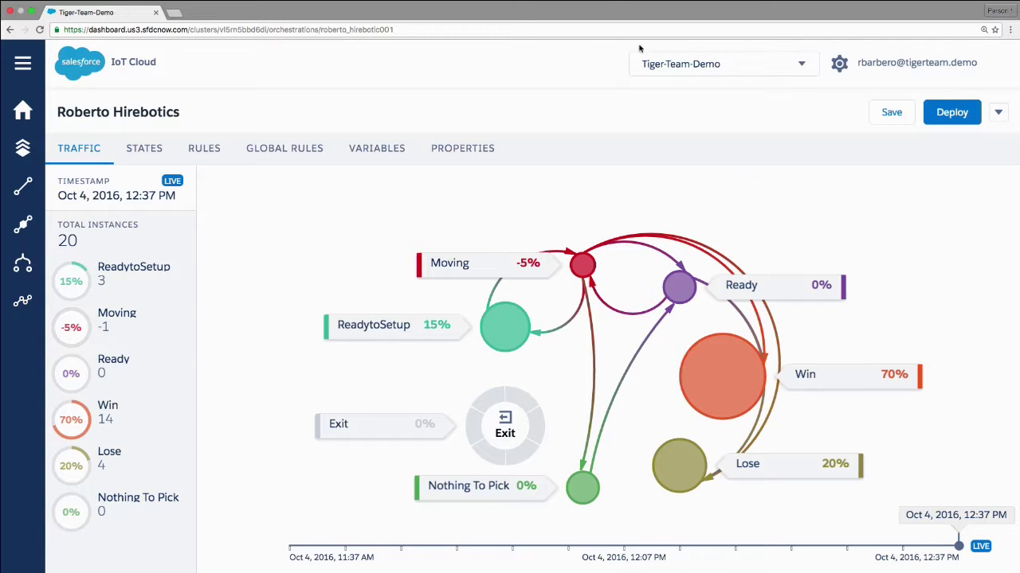
# Switch to the Salesforce IoT DF16 new format presentation in Google Slides
pyautogui.moveTo(397, 4)
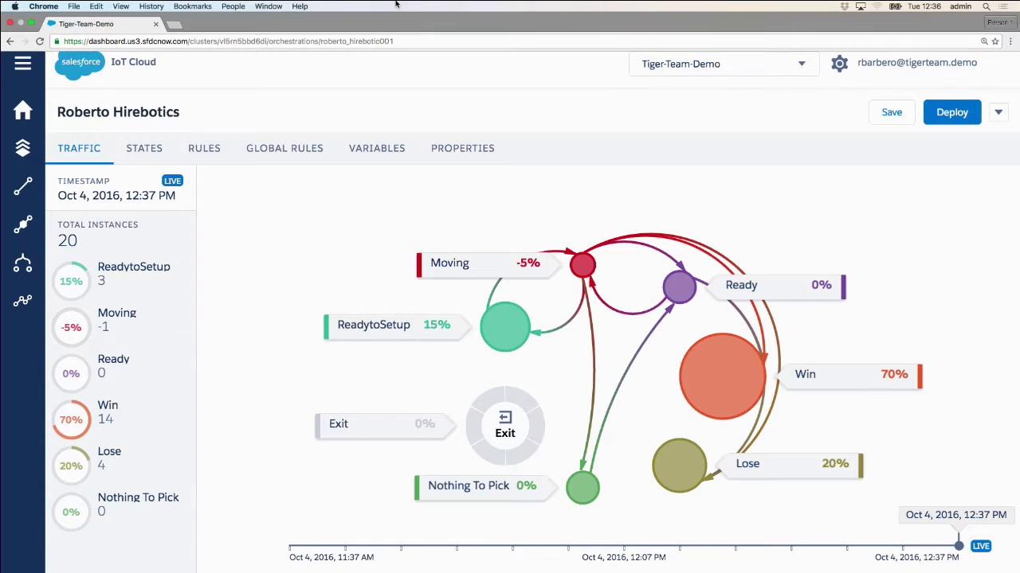
pyautogui.click(267, 6)
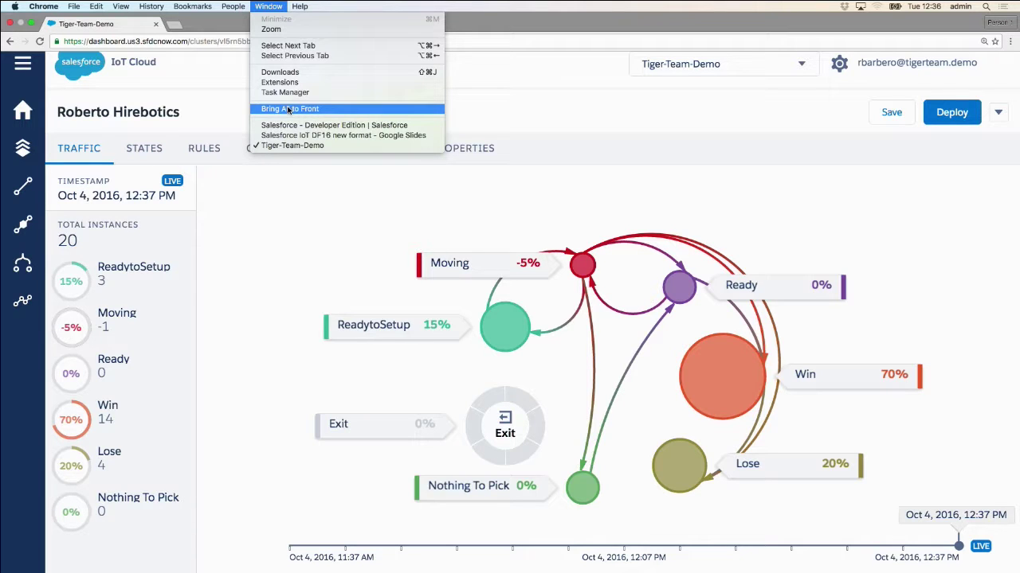
pyautogui.click(289, 133)
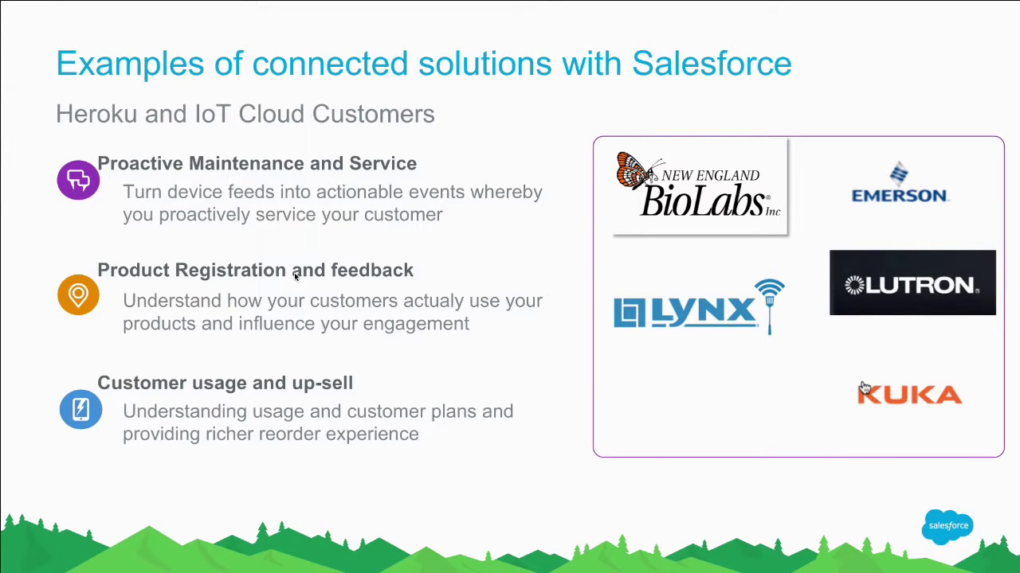
# Return to the IoT Cloud window and open the Roberto Containers orchestration at its Shock Warning rules
pyautogui.click(269, 7)
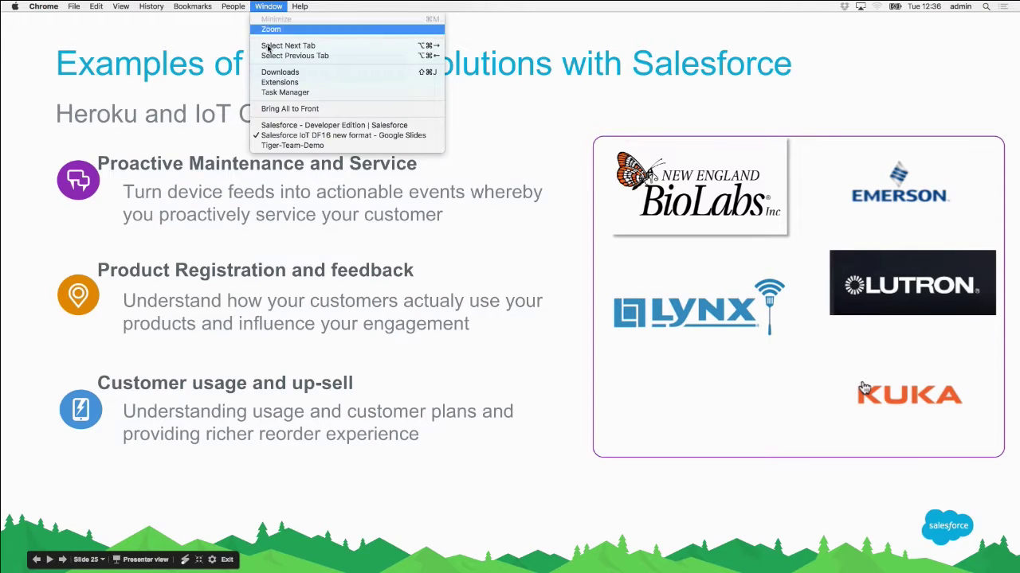
pyautogui.click(286, 145)
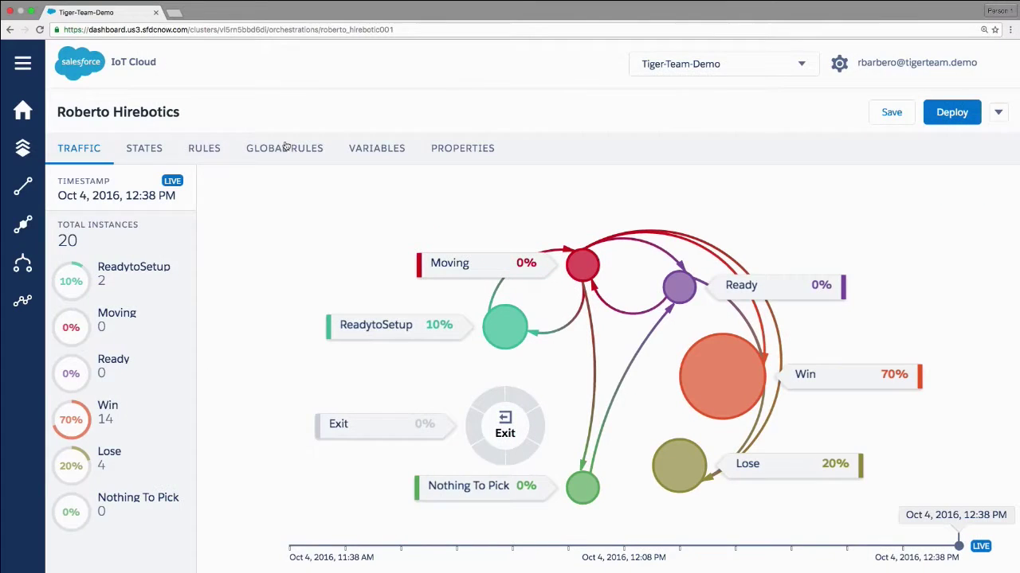
pyautogui.click(39, 308)
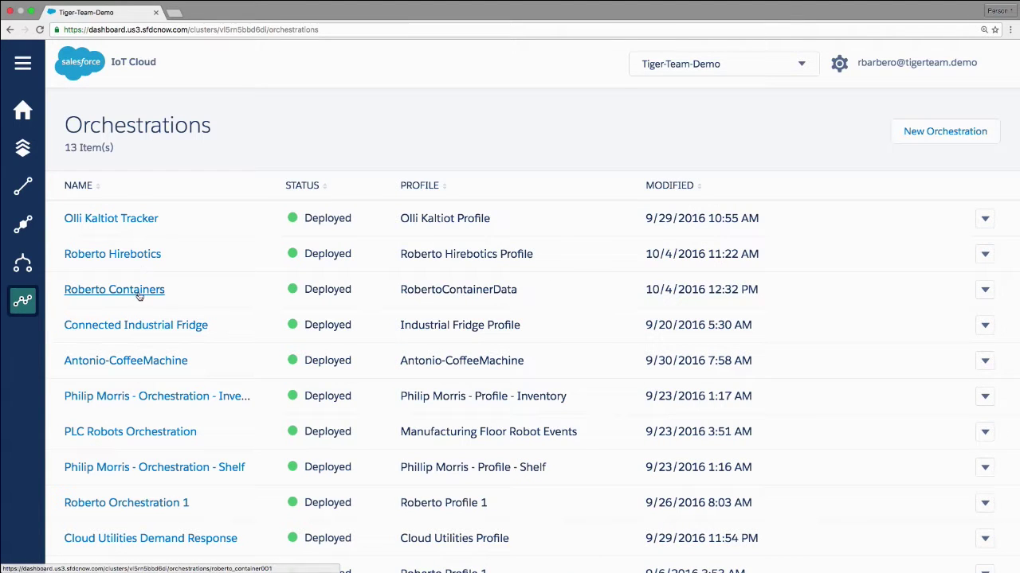
pyautogui.click(137, 292)
pyautogui.scroll(-3, 267, 291)
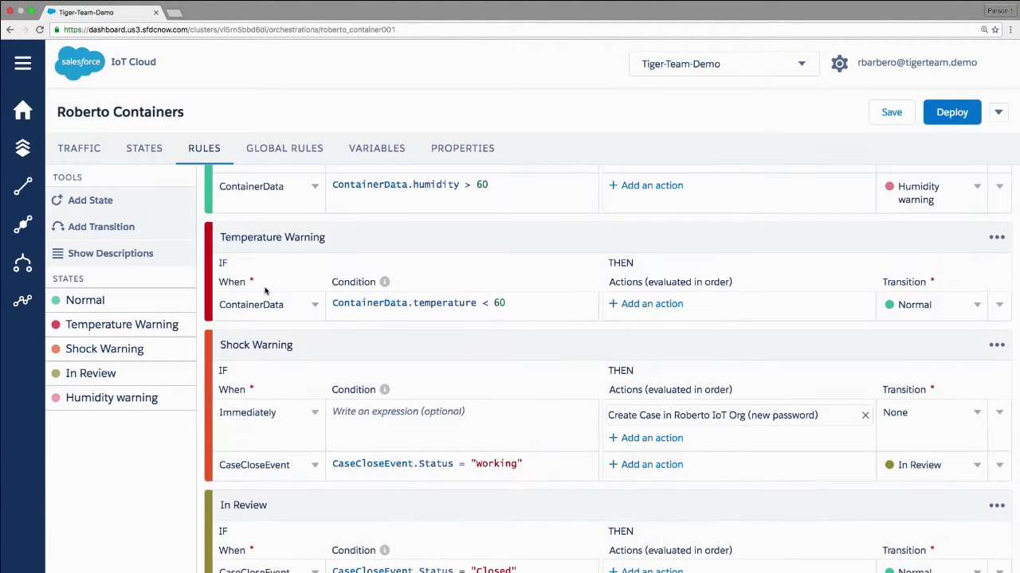
# Review the Shock Warning rule's Create Case output action and its Salesforce field mapping, and save the action
pyautogui.click(685, 417)
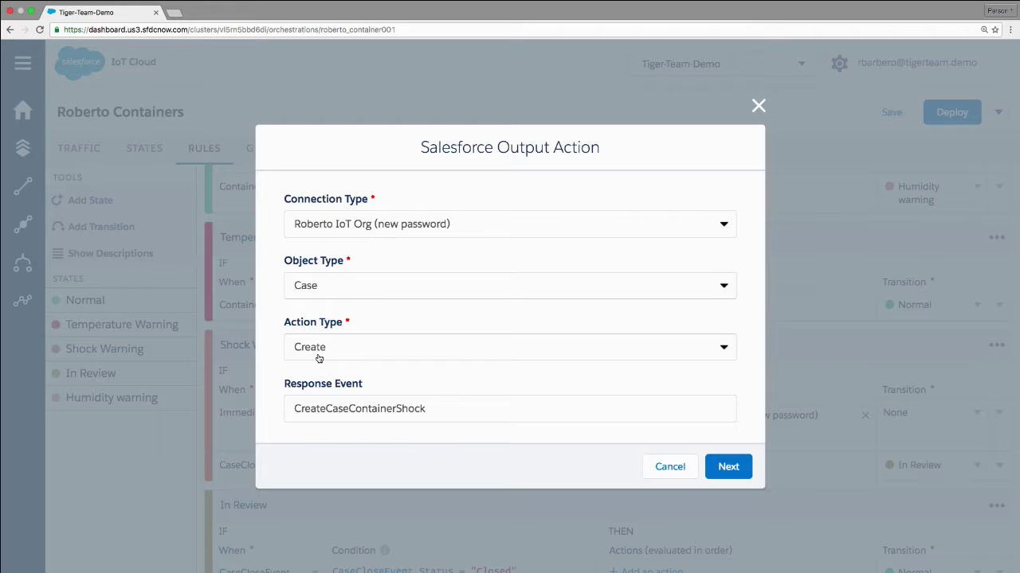
pyautogui.click(728, 466)
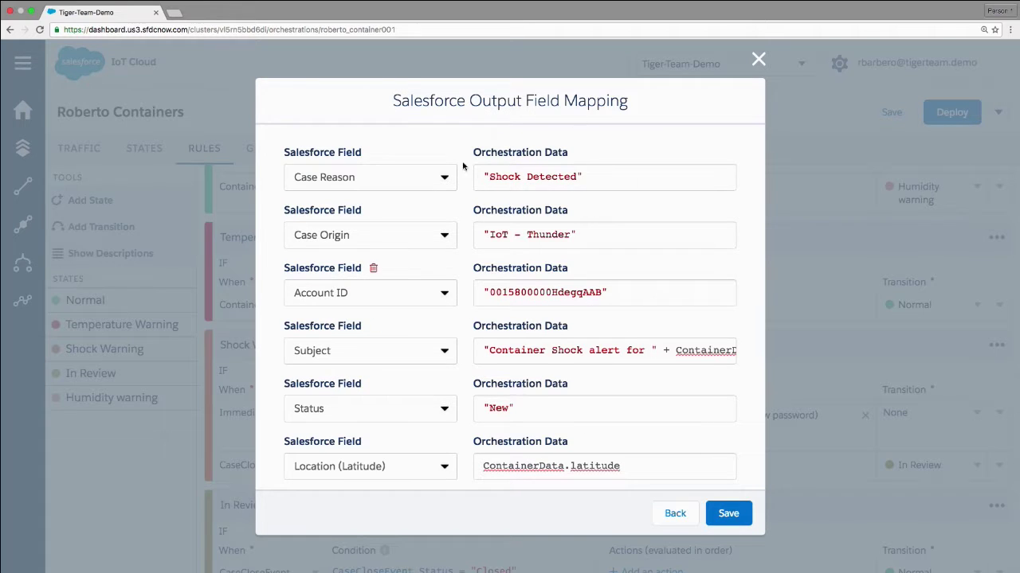
pyautogui.click(695, 353)
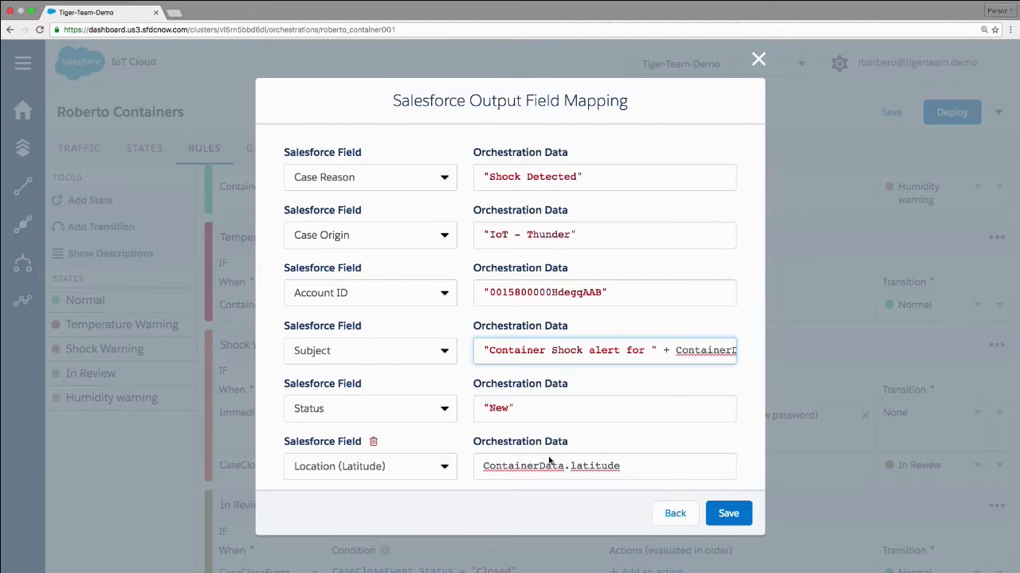
pyautogui.scroll(-5, 567, 465)
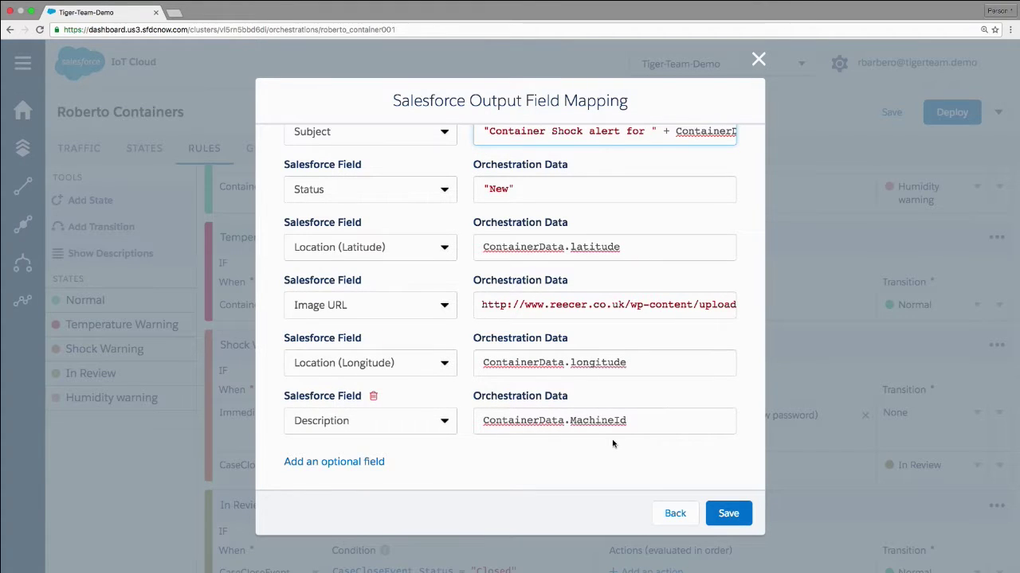
pyautogui.click(721, 514)
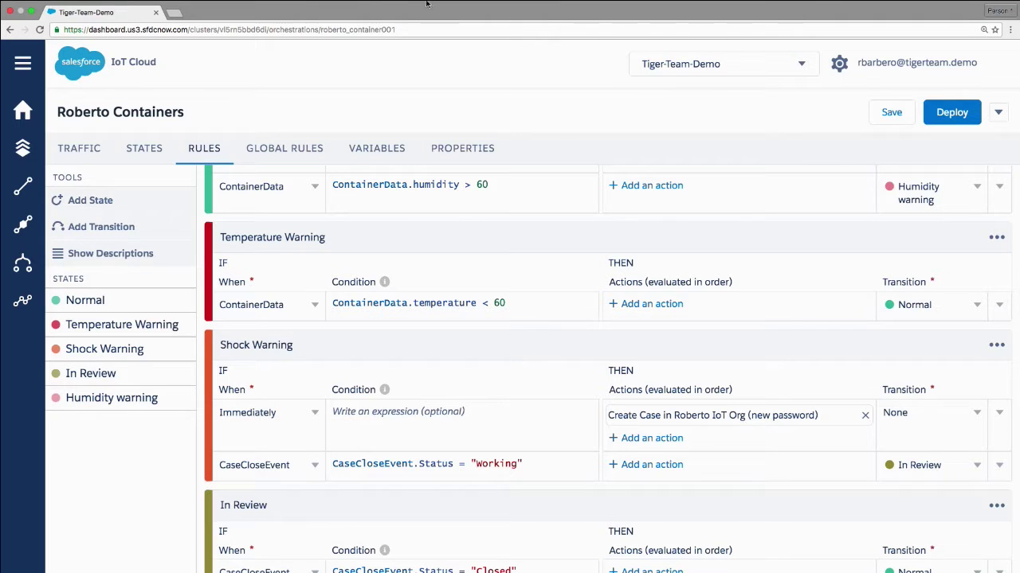
# Switch to the Google Slides presentation and show the slide with examples of connected solutions with Salesforce
pyautogui.click(269, 5)
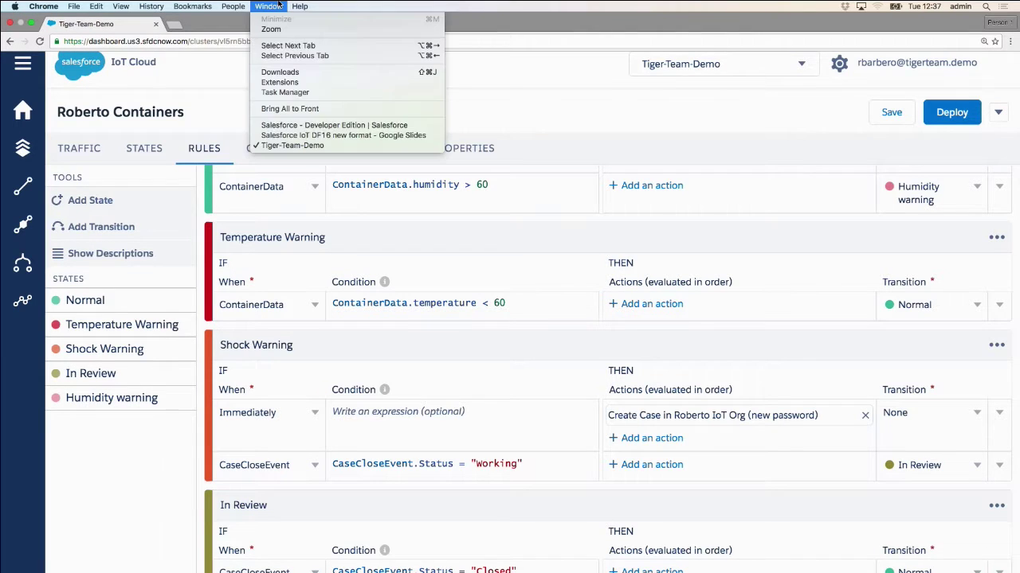
pyautogui.click(314, 134)
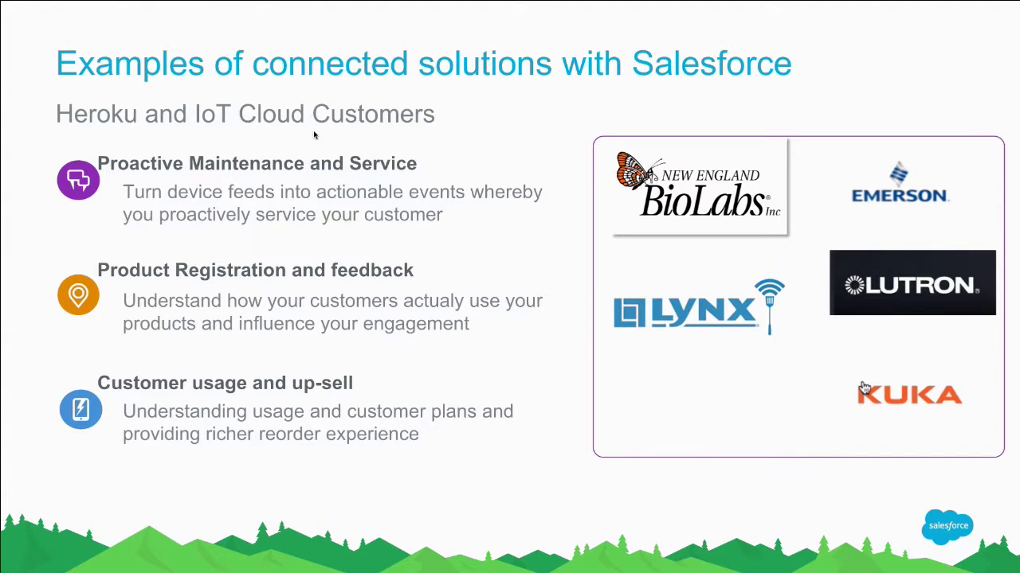
pyautogui.press('Right')
pyautogui.press('Left')
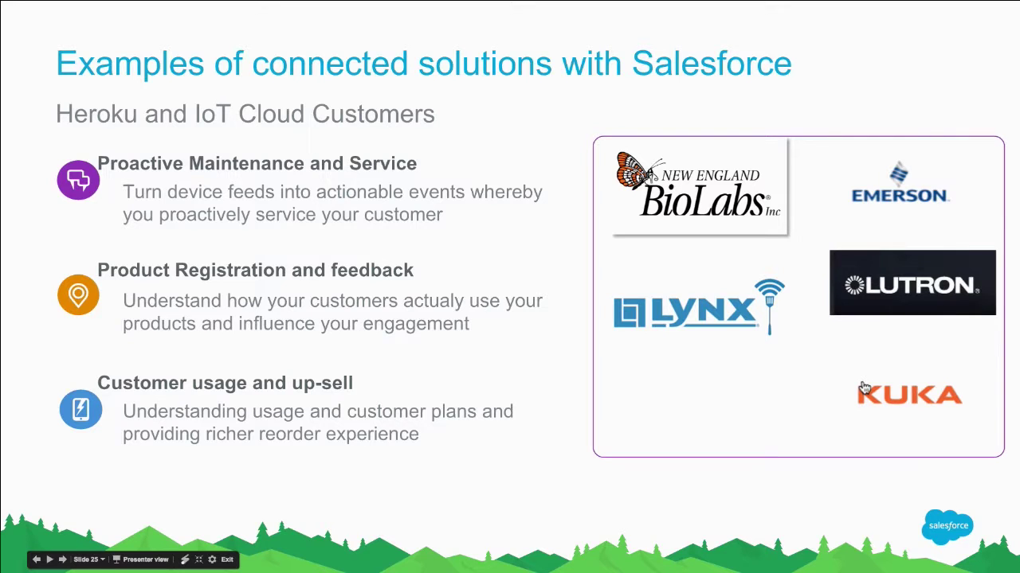